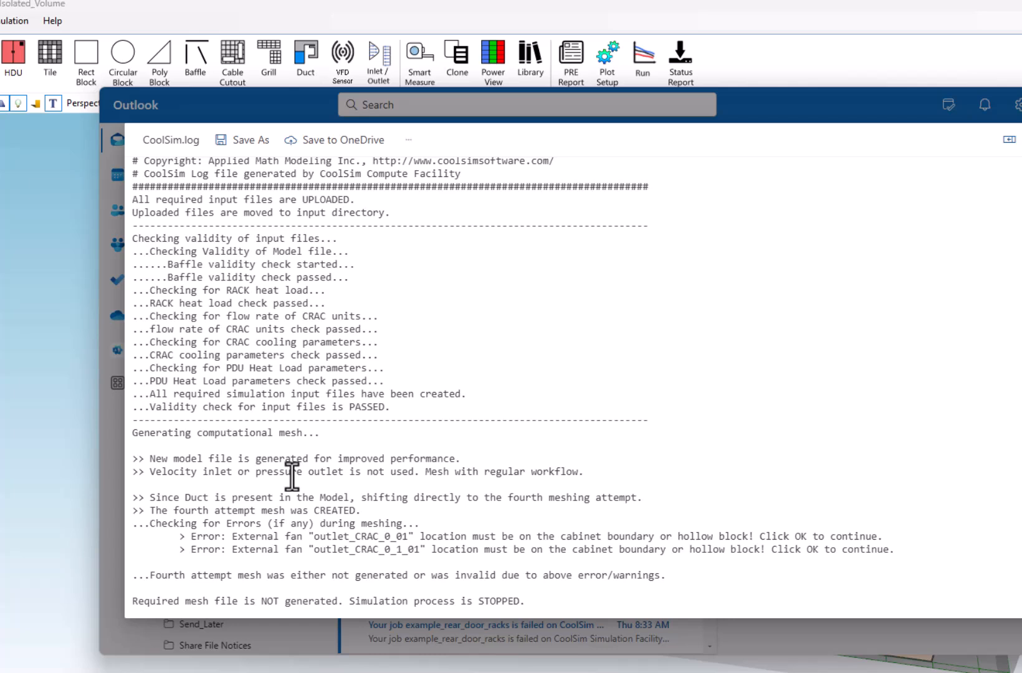
# - Review the meshing errors in CoolSim.log for the external fans outlet_CRAC_0_01 and outlet_CRAC_0_1_01
pyautogui.moveTo(506, 498); pyautogui.dragTo(641, 500)
pyautogui.click(602, 509)
pyautogui.moveTo(313, 536); pyautogui.dragTo(413, 537)
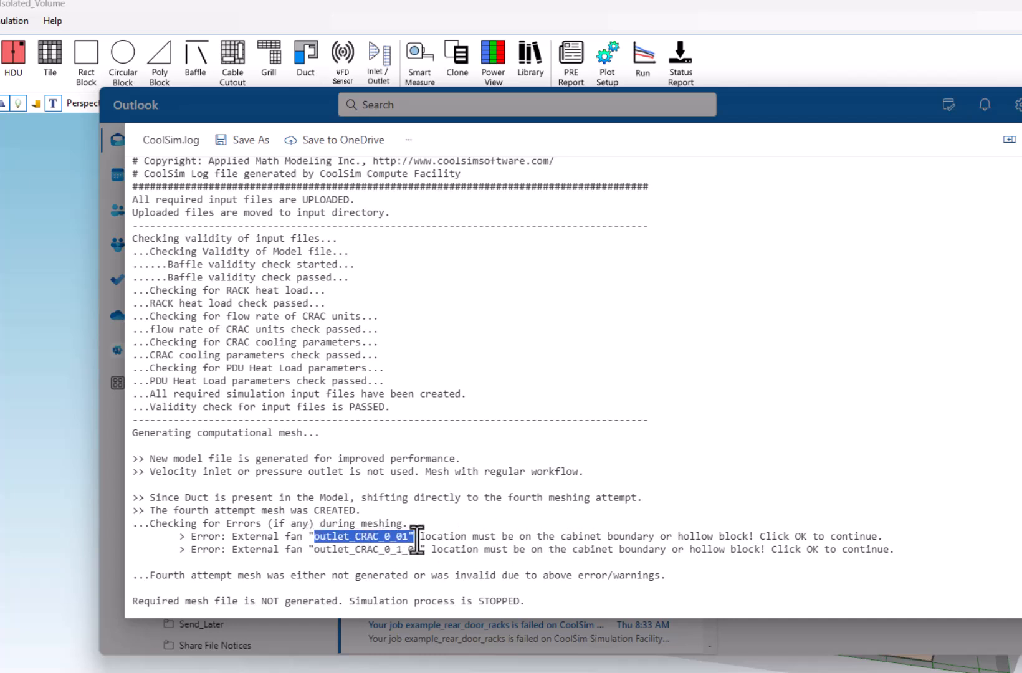
pyautogui.moveTo(625, 537); pyautogui.dragTo(744, 537)
pyautogui.click(754, 560)
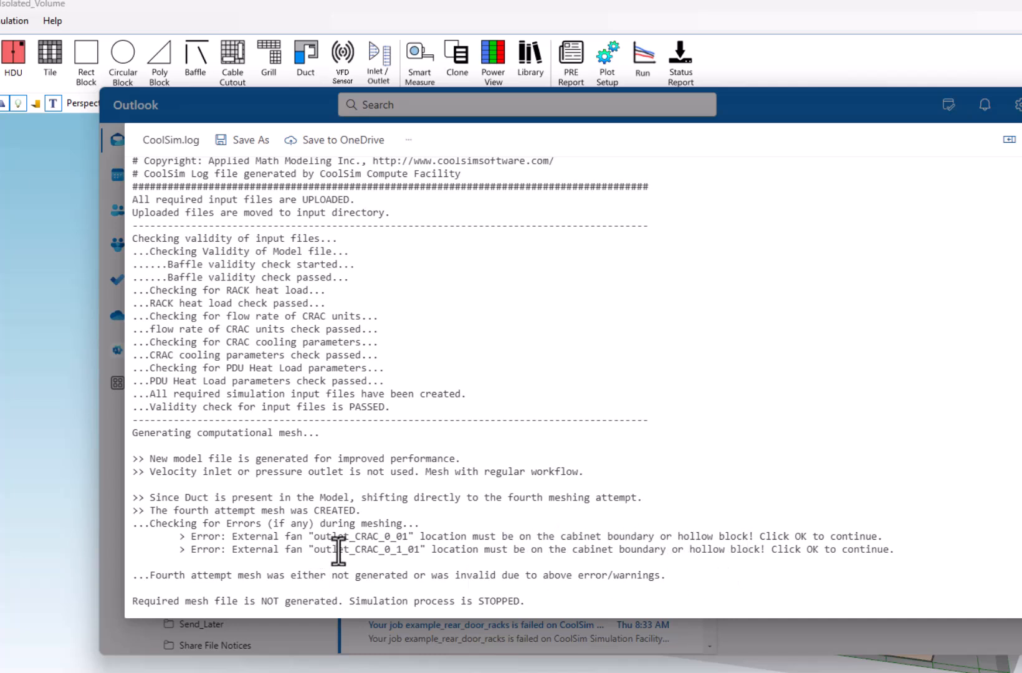
pyautogui.moveTo(238, 574); pyautogui.dragTo(687, 574)
pyautogui.click(655, 537)
# - Switch to the CoolSim model, disable the Connecting Duct option of sub-duct DT_0 in the Duct Designer and shorten it to about 0.39 ft
pyautogui.moveTo(851, 105); pyautogui.dragTo(0, 187)
pyautogui.moveTo(304, 478); pyautogui.dragTo(421, 486, button='middle')
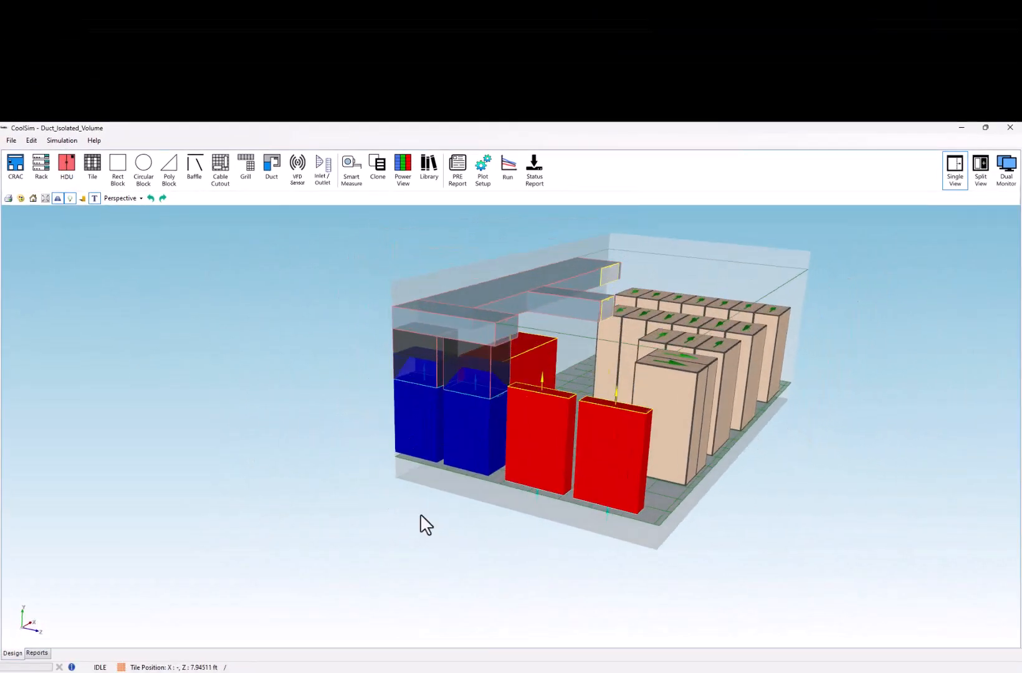
pyautogui.scroll(5, 415, 510)
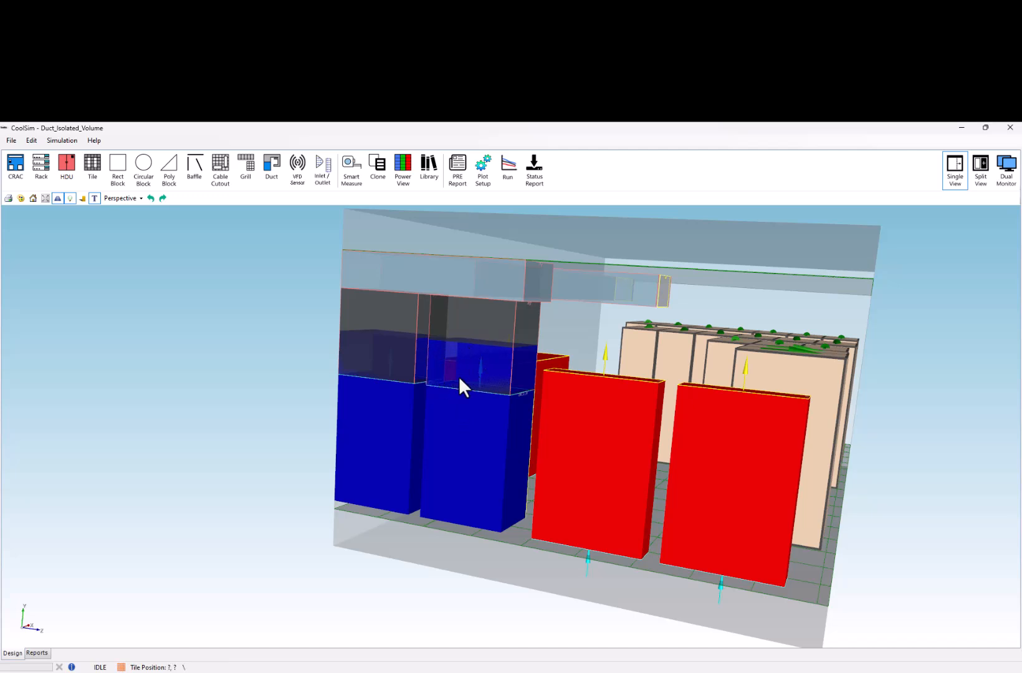
pyautogui.moveTo(471, 389)
pyautogui.mouseDown(button='middle')
pyautogui.moveTo(463, 429)
pyautogui.moveTo(468, 379)
pyautogui.mouseUp(button='middle')
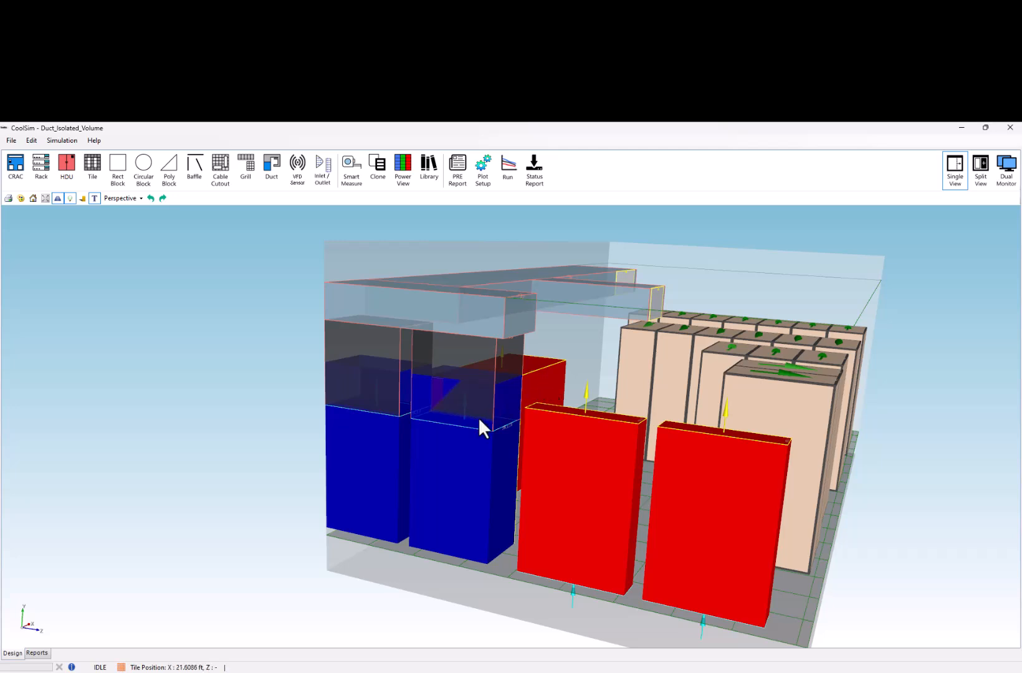
pyautogui.scroll(3, 462, 409)
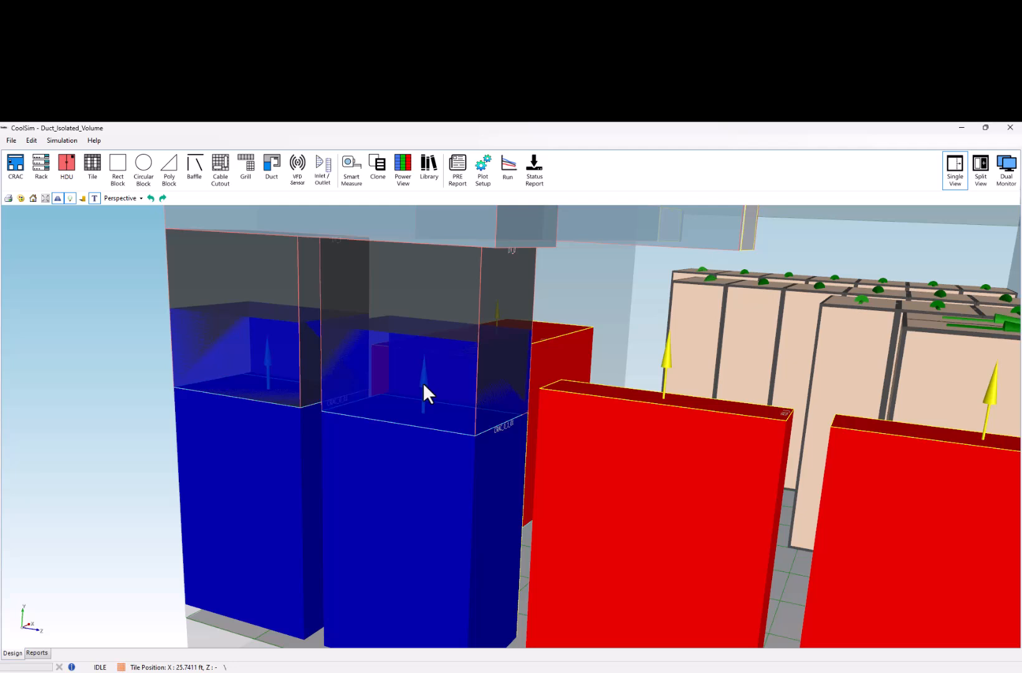
pyautogui.scroll(-5, 422, 381)
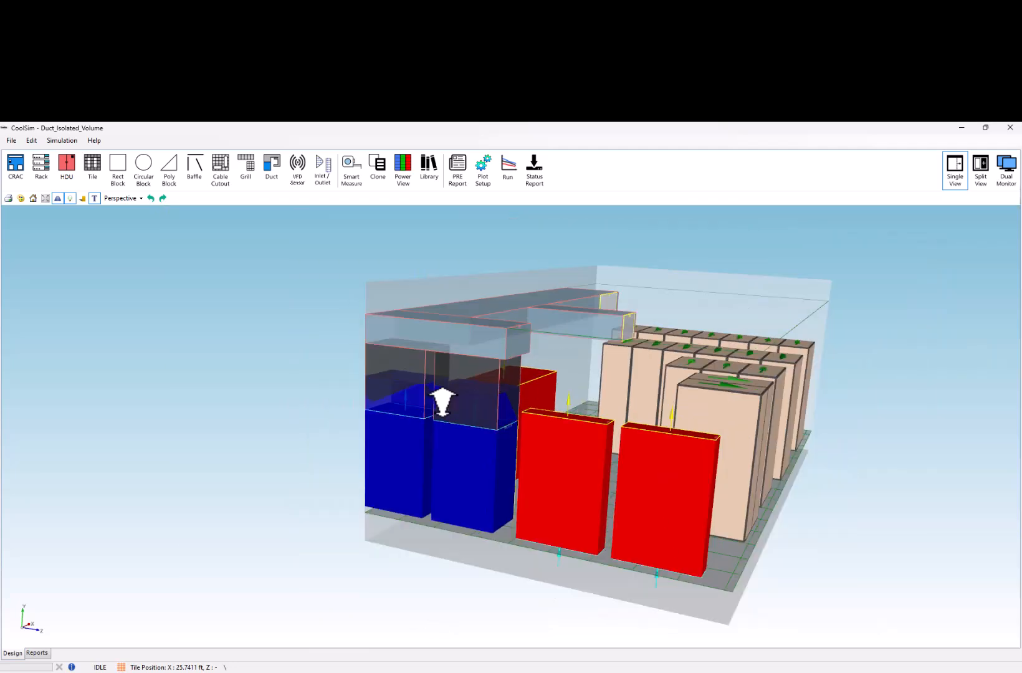
pyautogui.click(463, 372)
pyautogui.rightClick(463, 372)
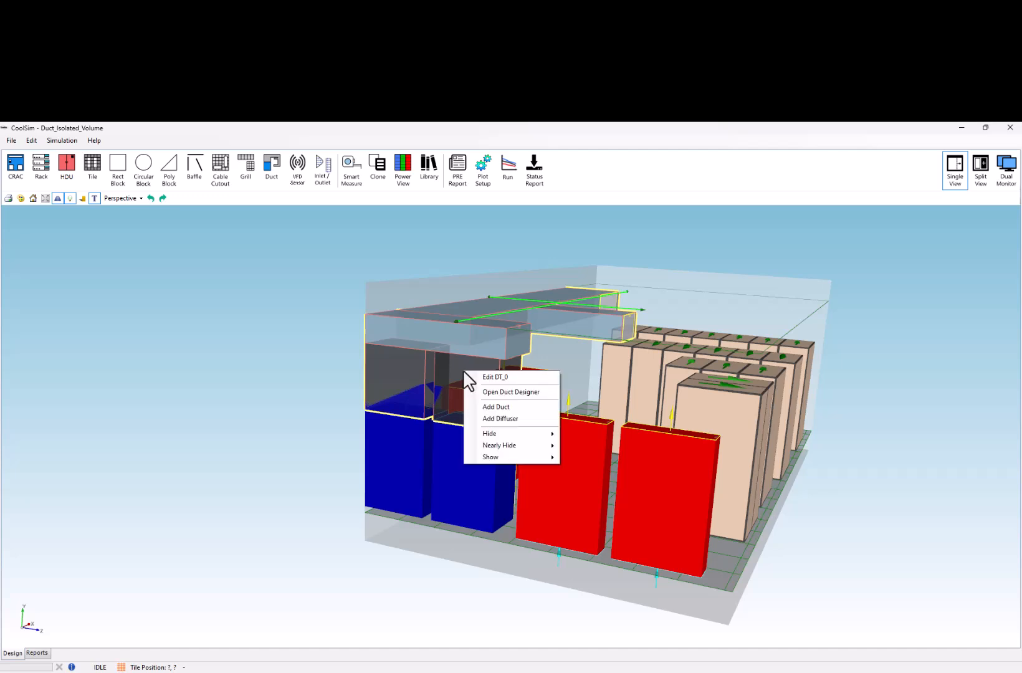
pyautogui.click(483, 392)
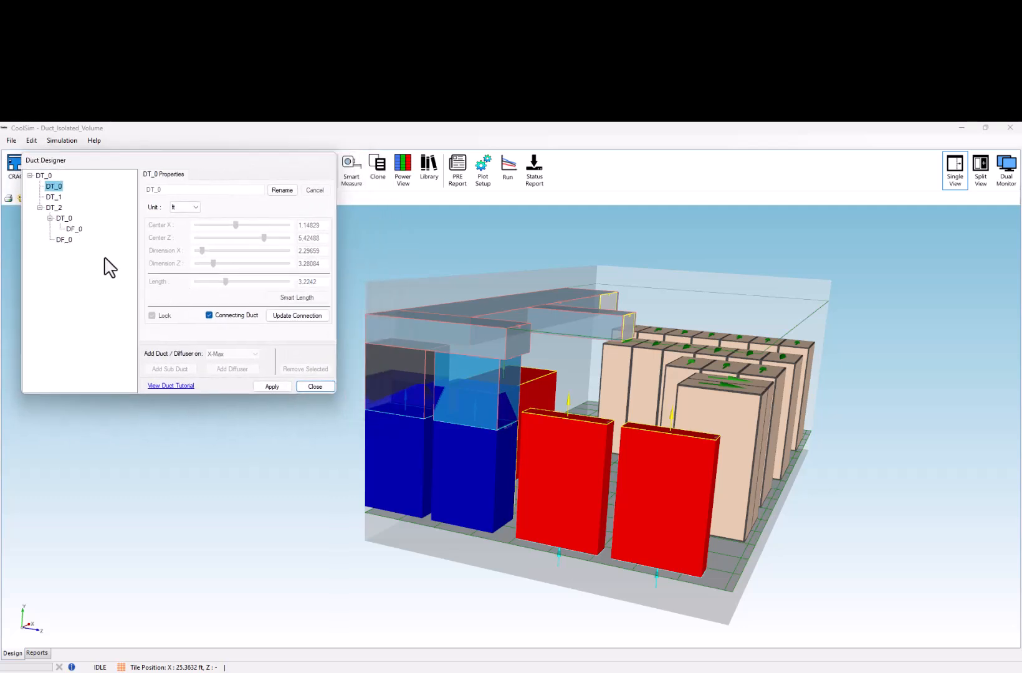
pyautogui.click(211, 317)
pyautogui.moveTo(225, 282); pyautogui.dragTo(198, 282)
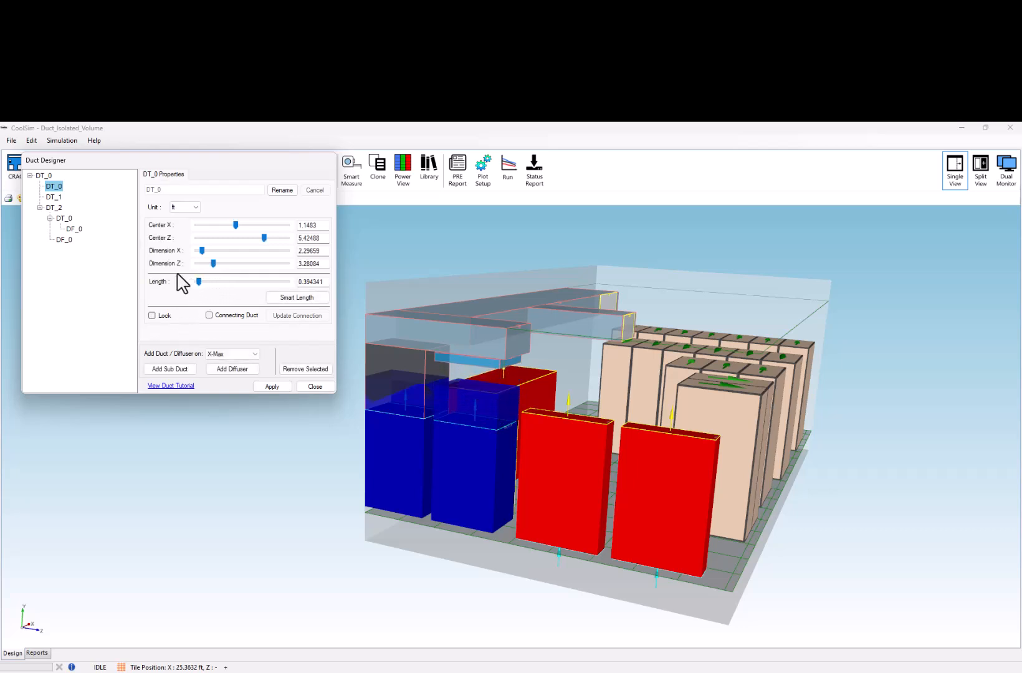
# - Disable the Connecting Duct option of sub-duct DT_1 and shorten its length to about 0.79 ft
pyautogui.click(55, 197)
pyautogui.click(209, 315)
pyautogui.click(152, 315)
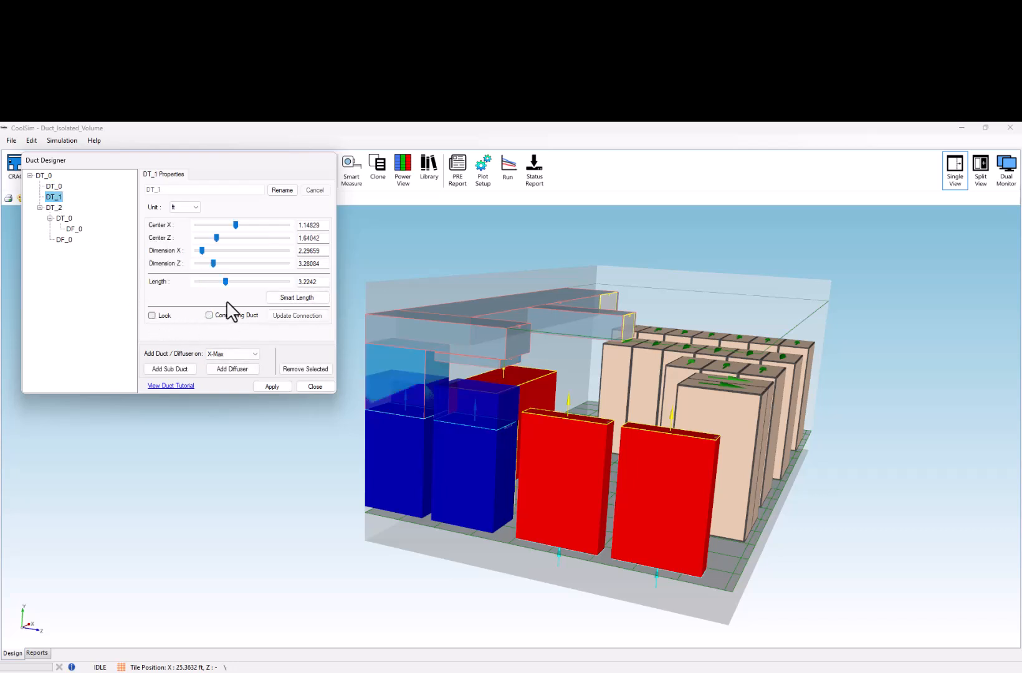
pyautogui.moveTo(227, 283); pyautogui.dragTo(202, 283)
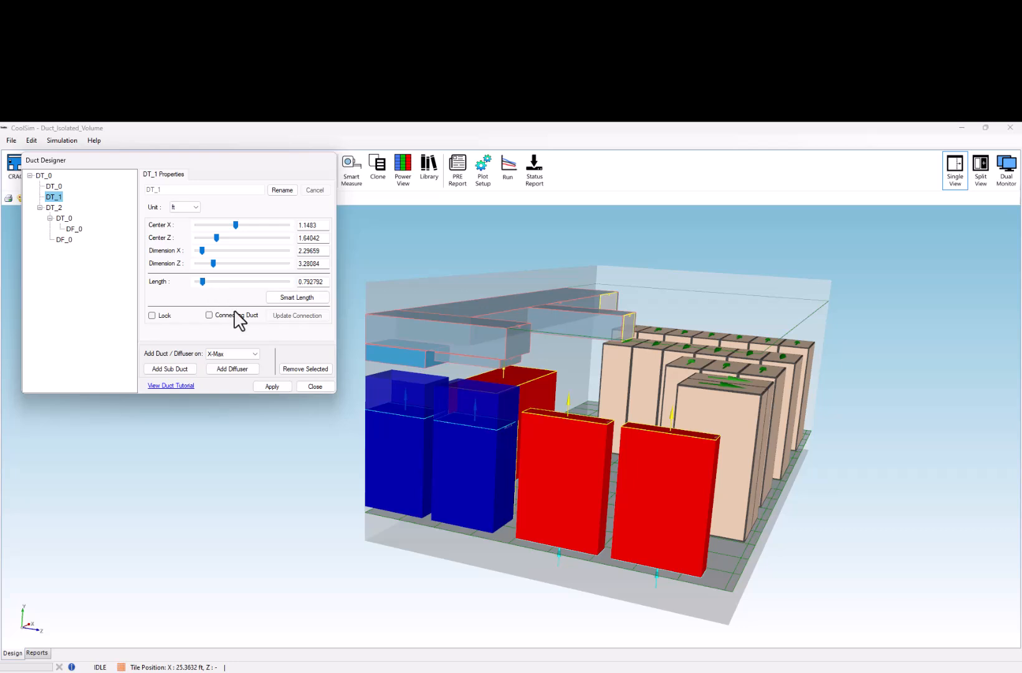
# - Remove the plenum extension from cooling unit CRAC_0_1_01 and accept the geometry change
pyautogui.click(462, 447)
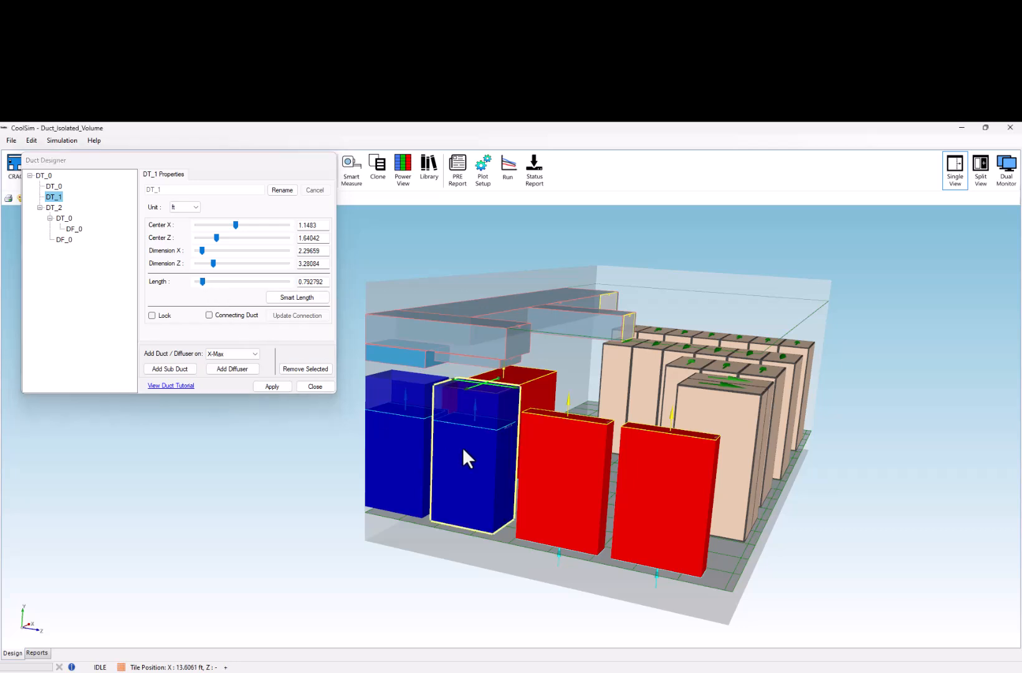
pyautogui.rightClick(462, 447)
pyautogui.click(480, 456)
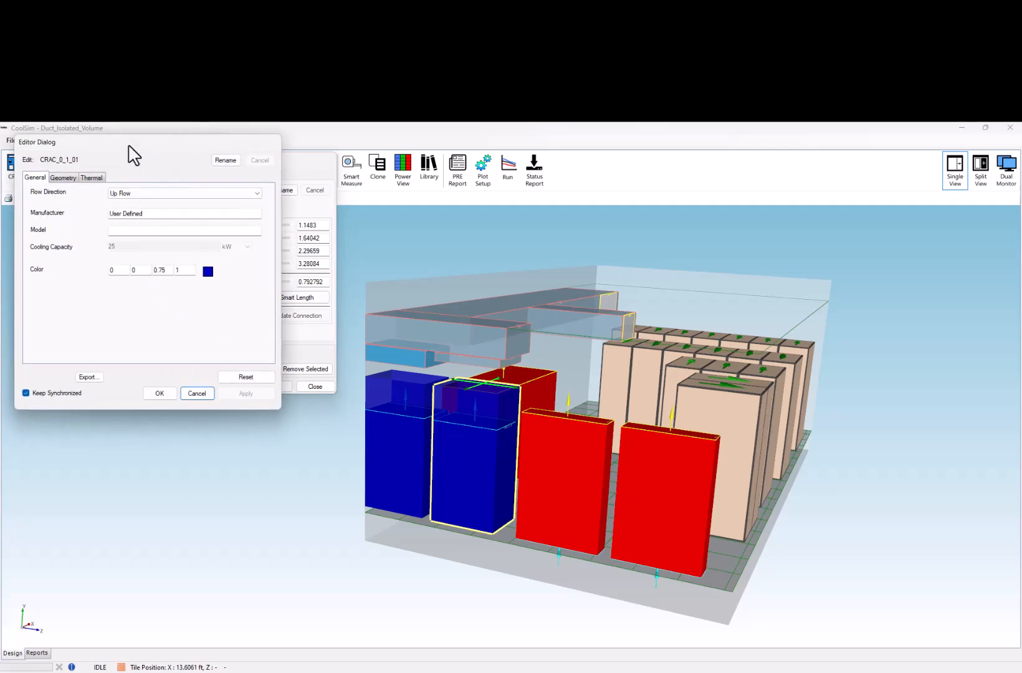
pyautogui.moveTo(128, 145); pyautogui.dragTo(682, 267)
pyautogui.click(616, 300)
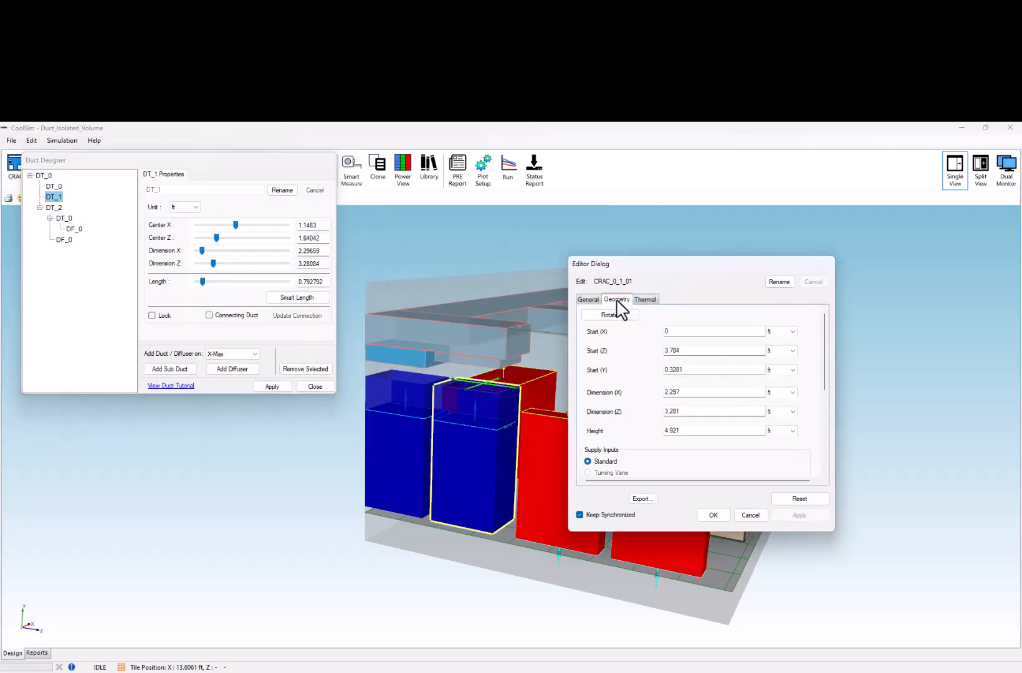
pyautogui.scroll(-5, 657, 397)
pyautogui.scroll(-2, 659, 400)
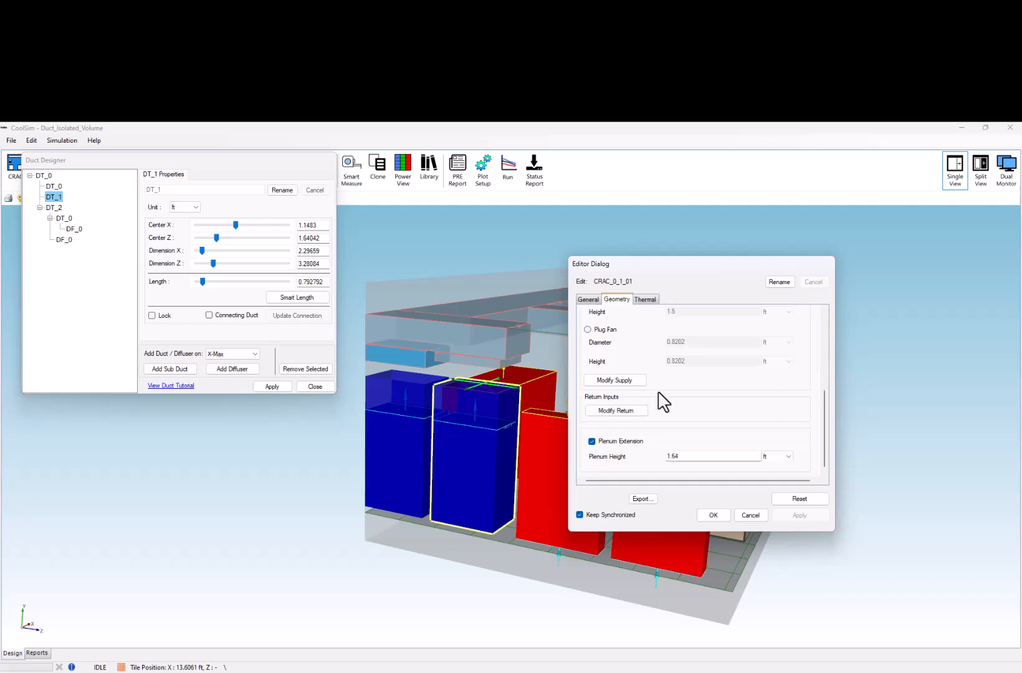
pyautogui.click(592, 442)
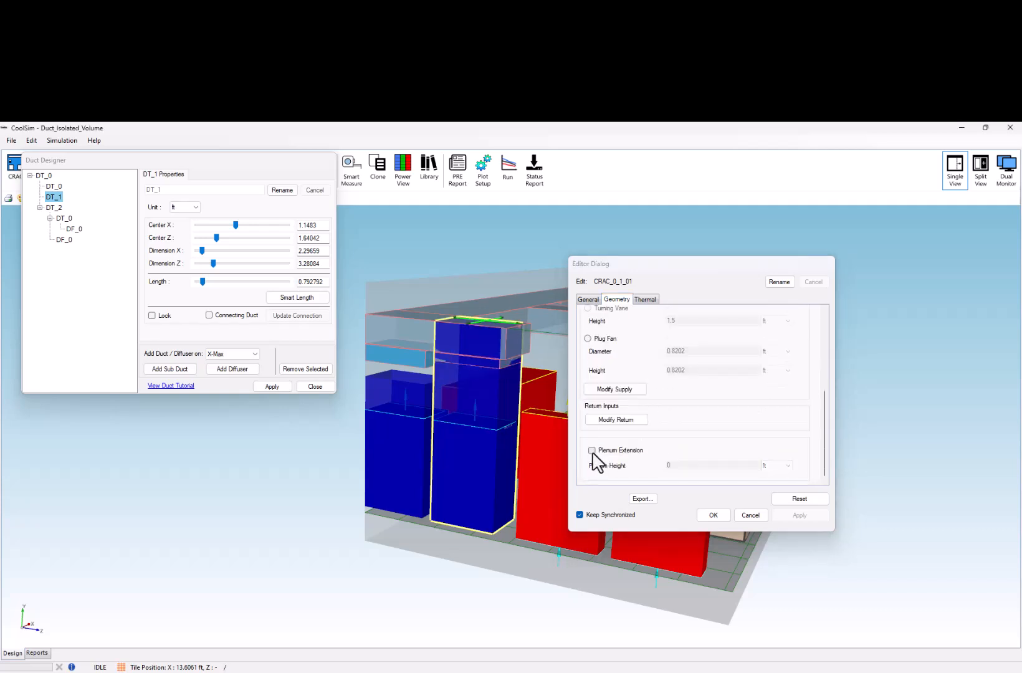
pyautogui.click(592, 451)
pyautogui.click(592, 450)
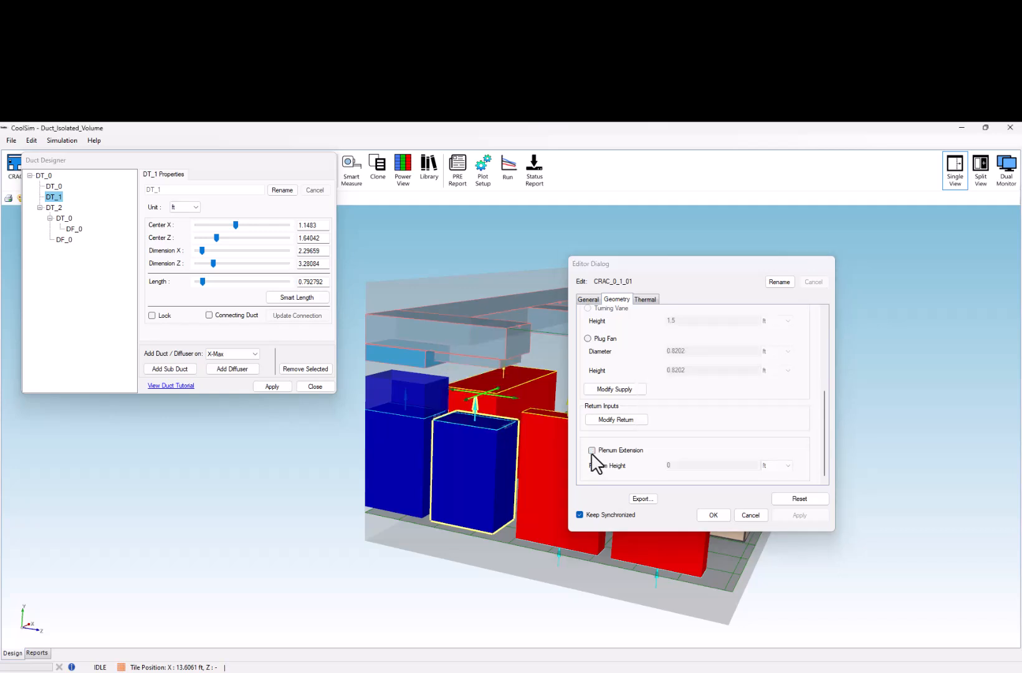
pyautogui.click(713, 515)
# - Remove the plenum extension from cooling unit CRAC_0_01 and accept the geometry change
pyautogui.click(402, 454)
pyautogui.rightClick(401, 453)
pyautogui.click(422, 460)
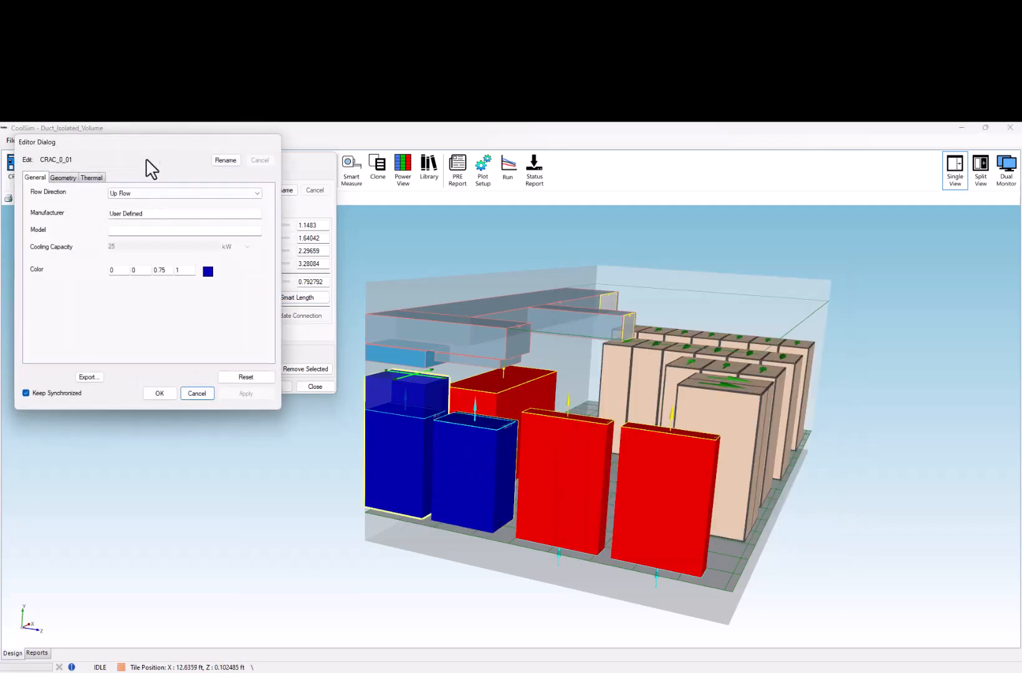
pyautogui.moveTo(155, 150); pyautogui.dragTo(722, 290)
pyautogui.click(637, 316)
pyautogui.scroll(-6, 679, 399)
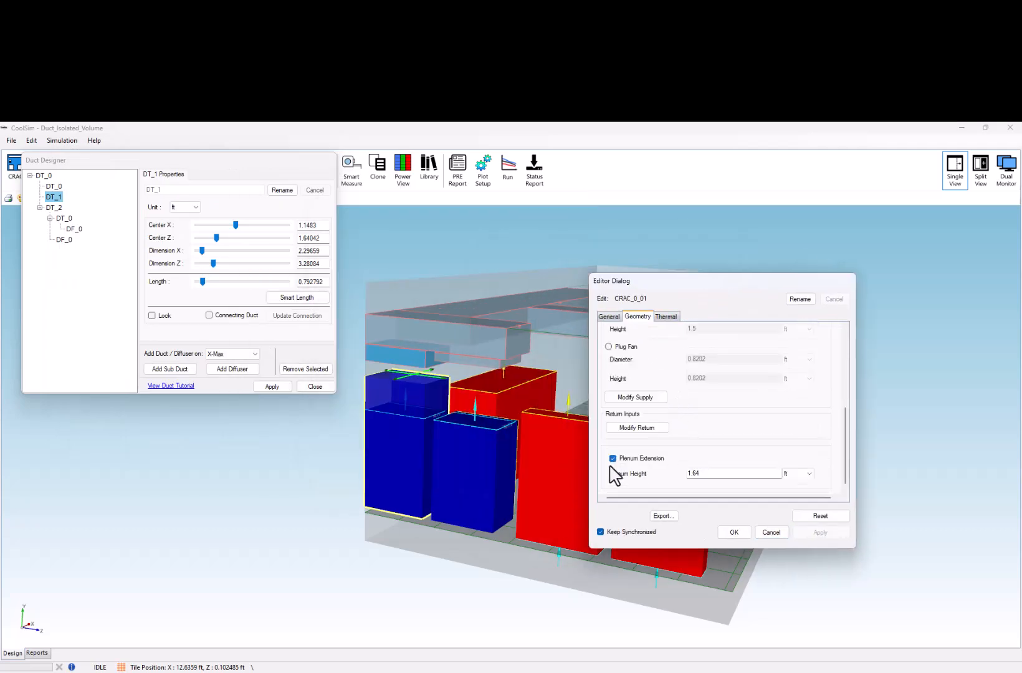
pyautogui.click(613, 458)
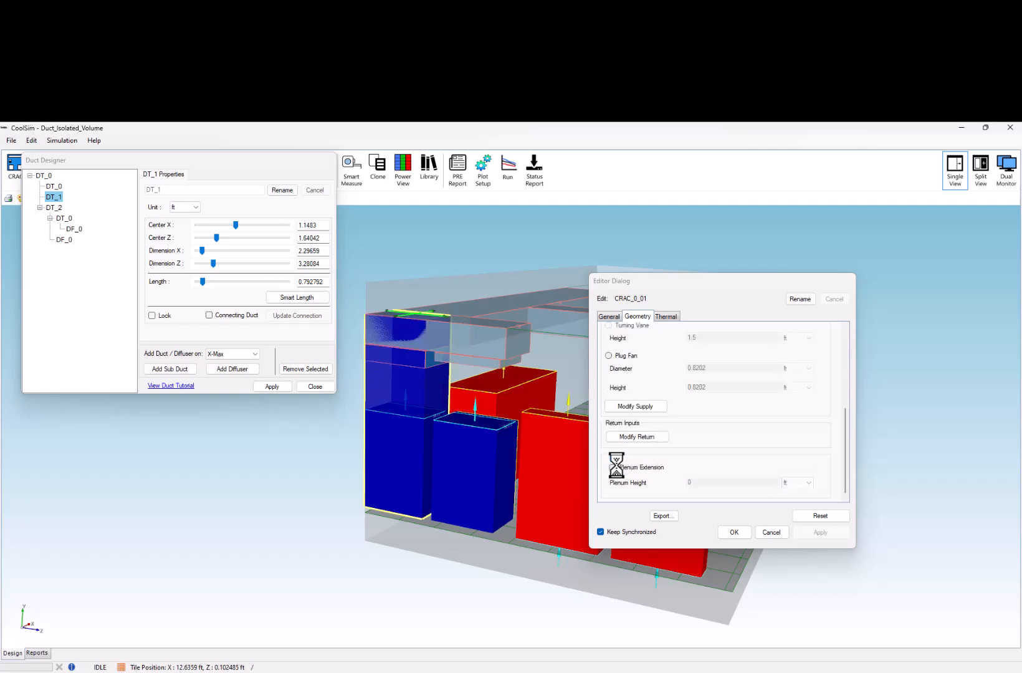
pyautogui.click(612, 468)
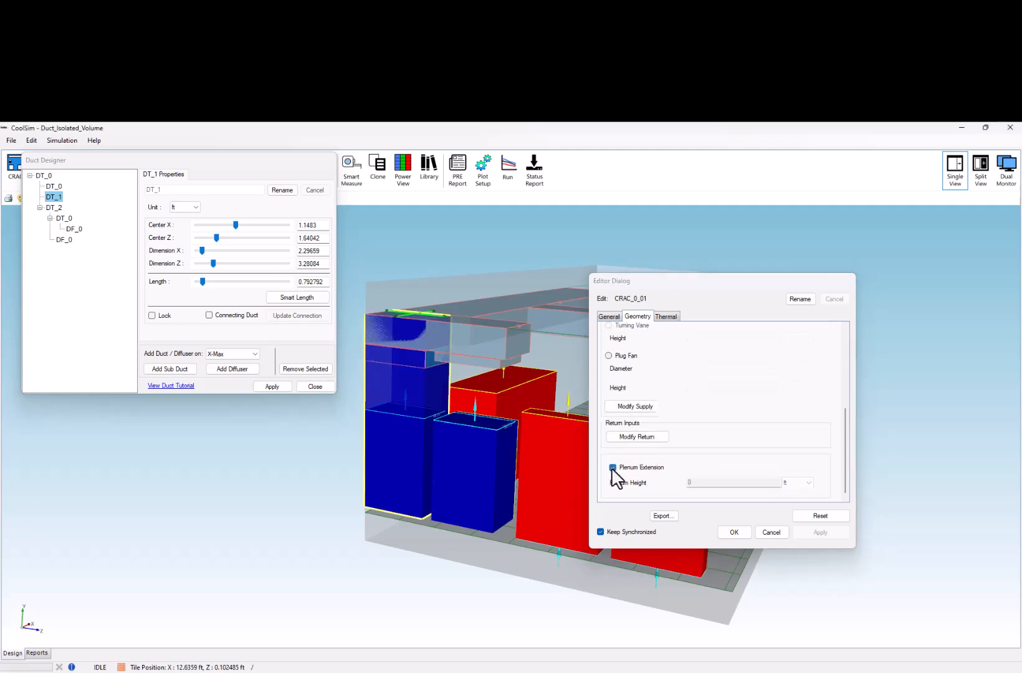
pyautogui.click(612, 468)
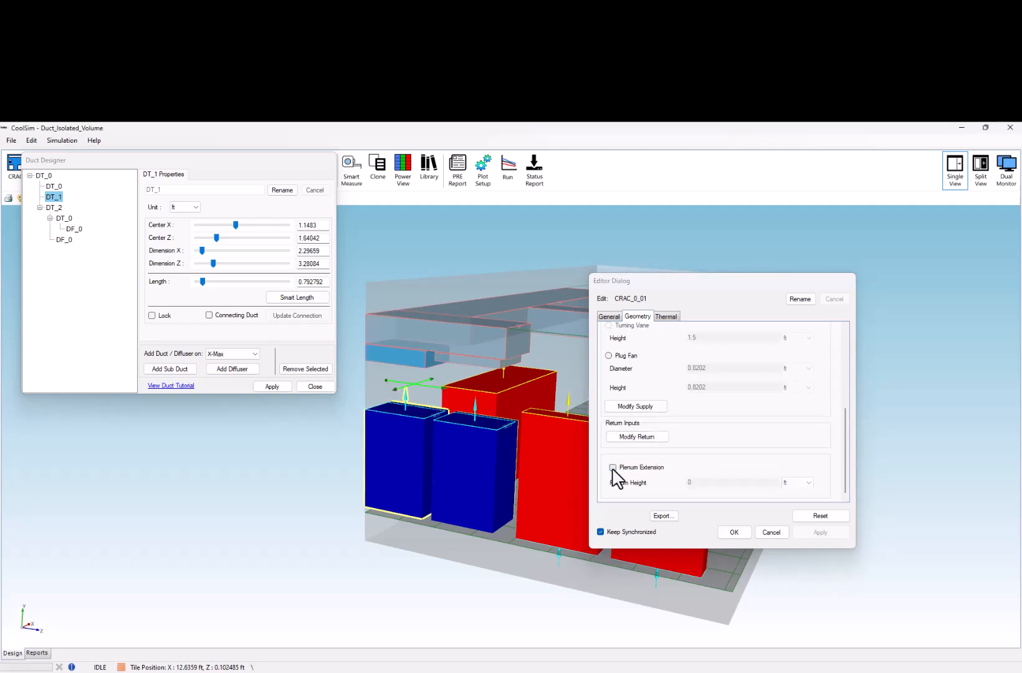
pyautogui.click(734, 531)
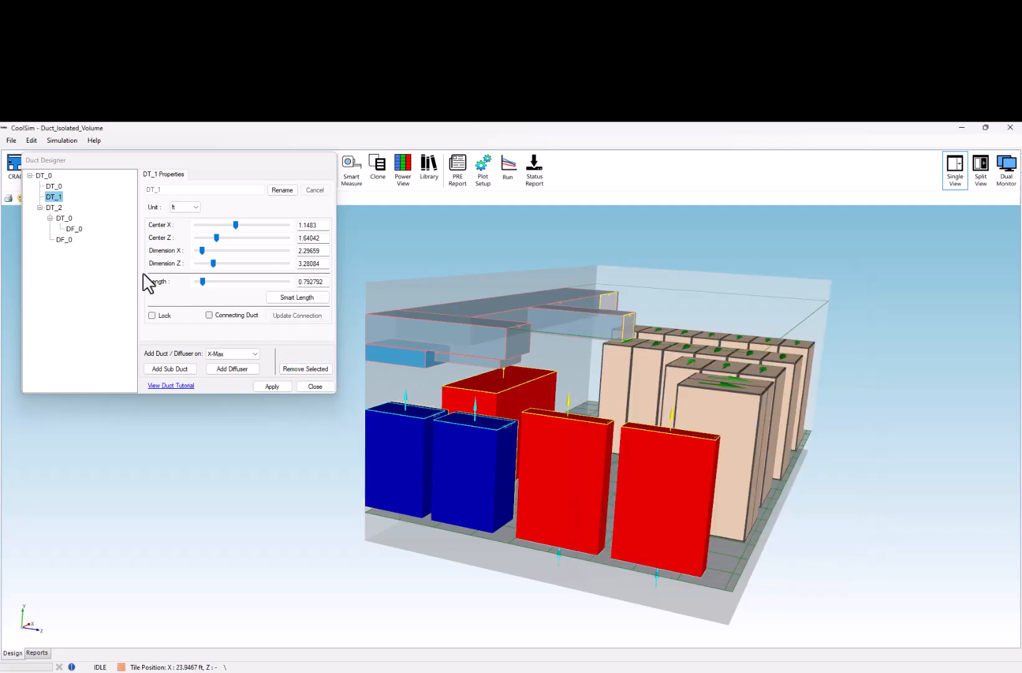
# - Re-enable Connecting Duct for sub-ducts DT_1 and DT_0, apply the changes and close the Duct Designer
pyautogui.moveTo(148, 174); pyautogui.dragTo(146, 223)
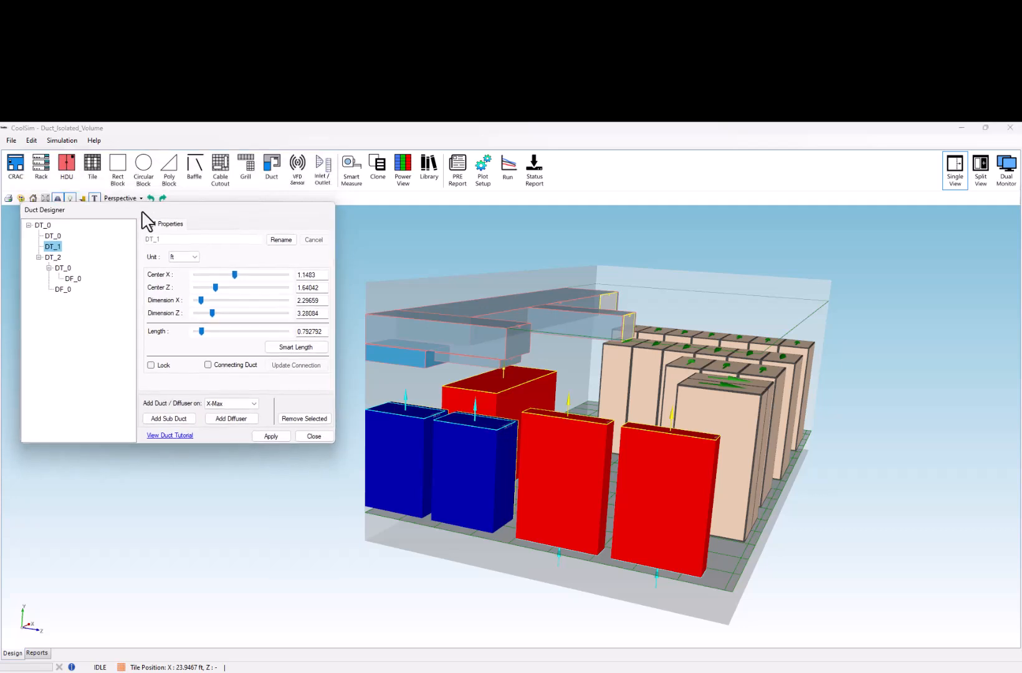
pyautogui.click(208, 365)
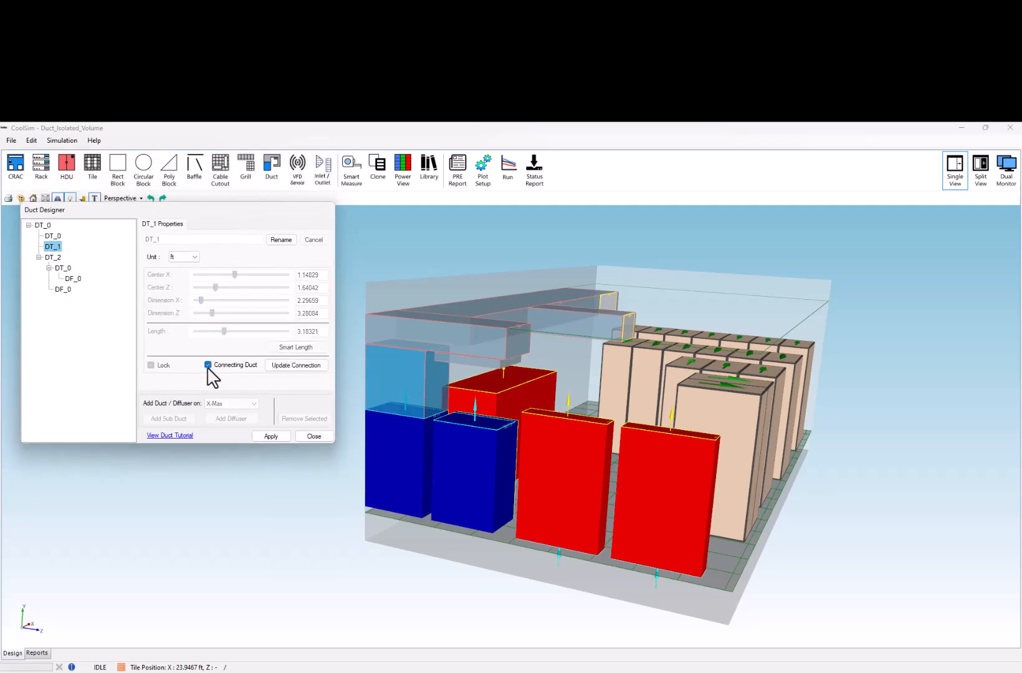
pyautogui.click(57, 236)
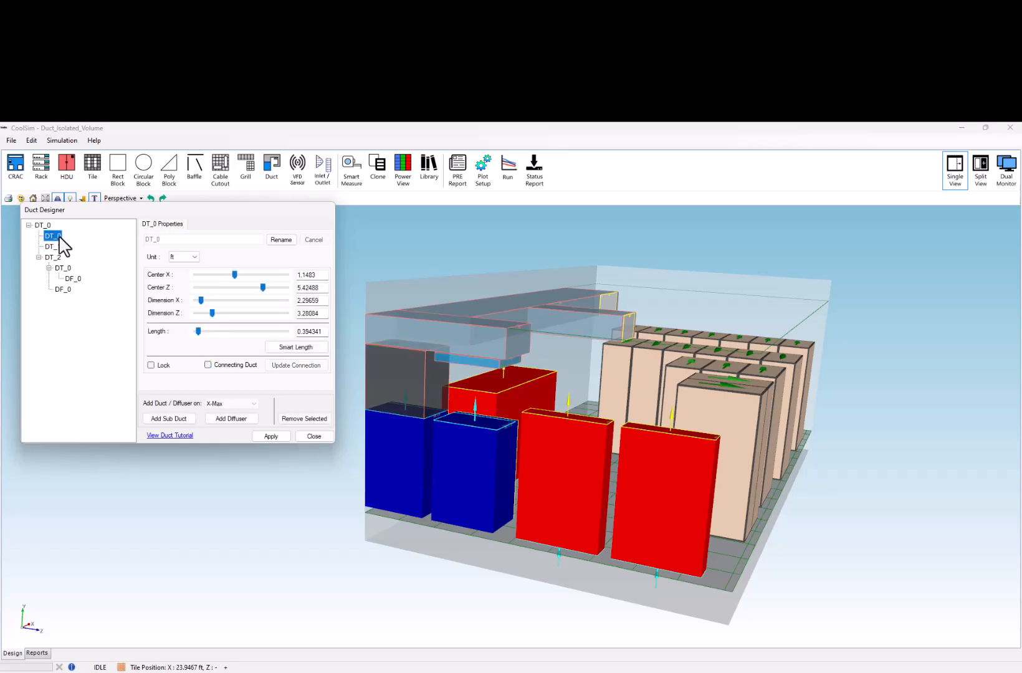
pyautogui.click(208, 365)
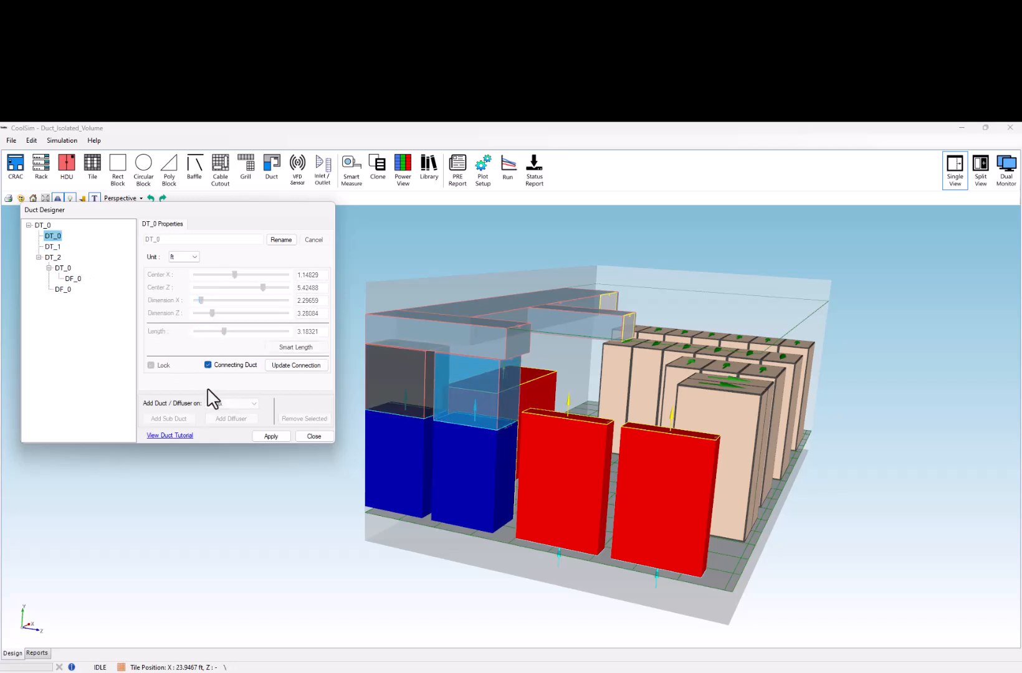
pyautogui.click(266, 436)
pyautogui.moveTo(319, 434); pyautogui.dragTo(290, 482, button='middle')
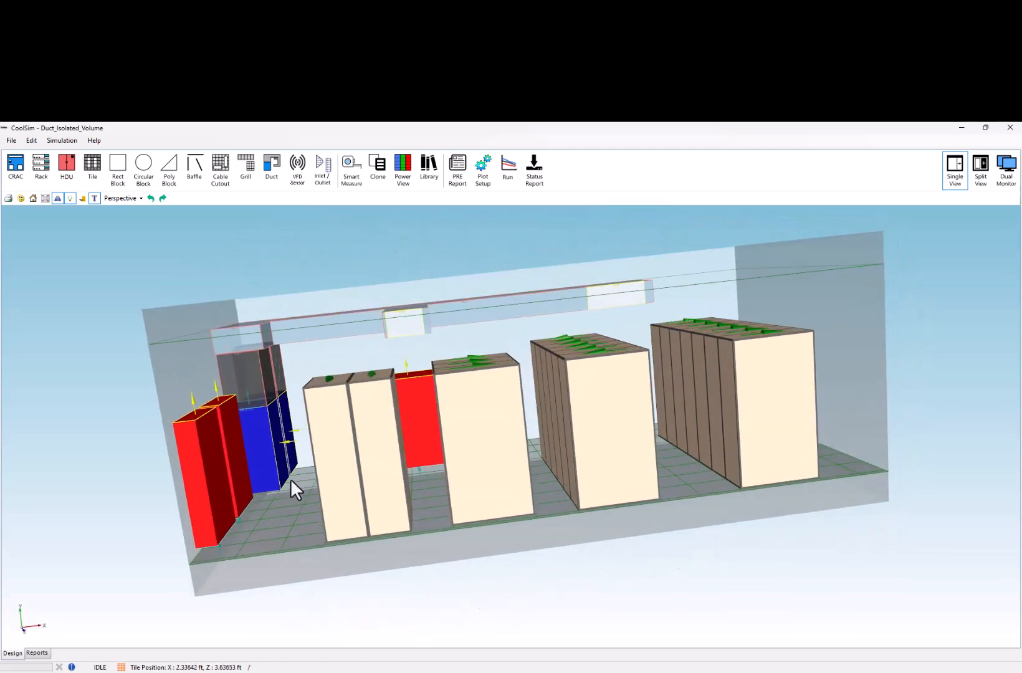
# - Examine the room model from several angles, checking the ducts, CRAC units and server racks
pyautogui.scroll(3, 286, 446)
pyautogui.scroll(-1, 237, 442)
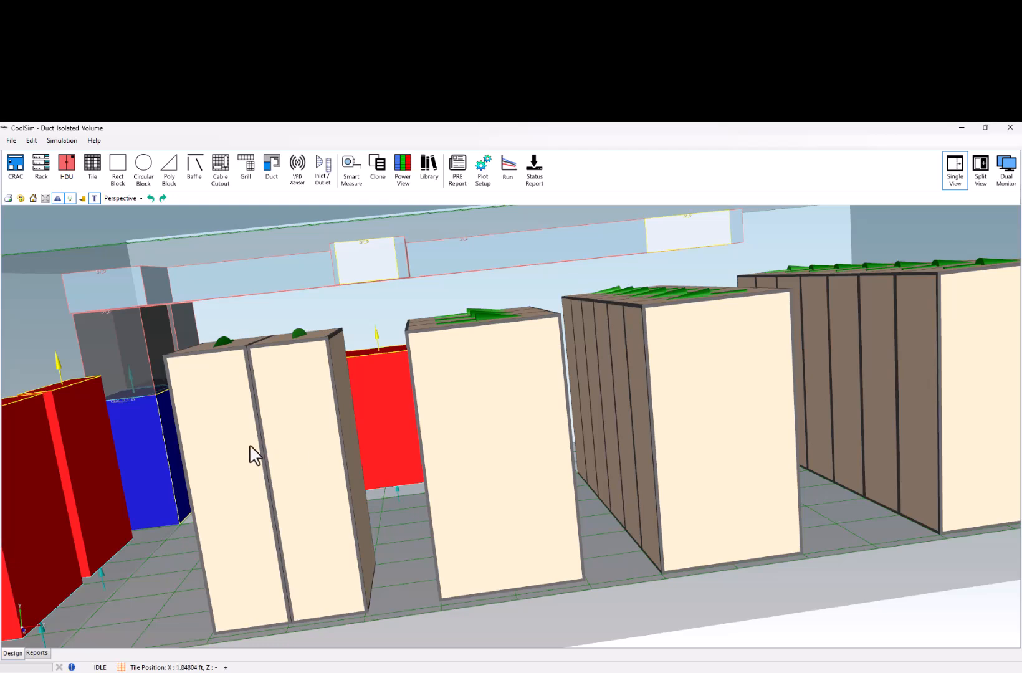
pyautogui.scroll(-2, 228, 441)
pyautogui.moveTo(228, 440); pyautogui.dragTo(393, 456, button='middle')
pyautogui.moveTo(388, 499); pyautogui.dragTo(383, 451, button='middle')
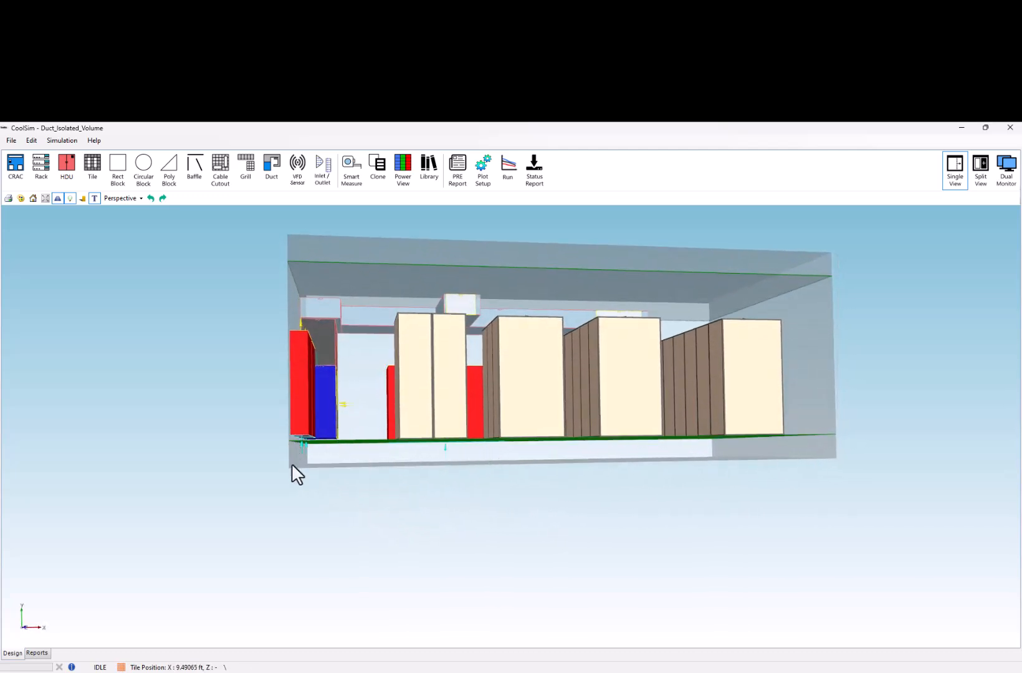
pyautogui.moveTo(540, 481); pyautogui.dragTo(492, 536, button='middle')
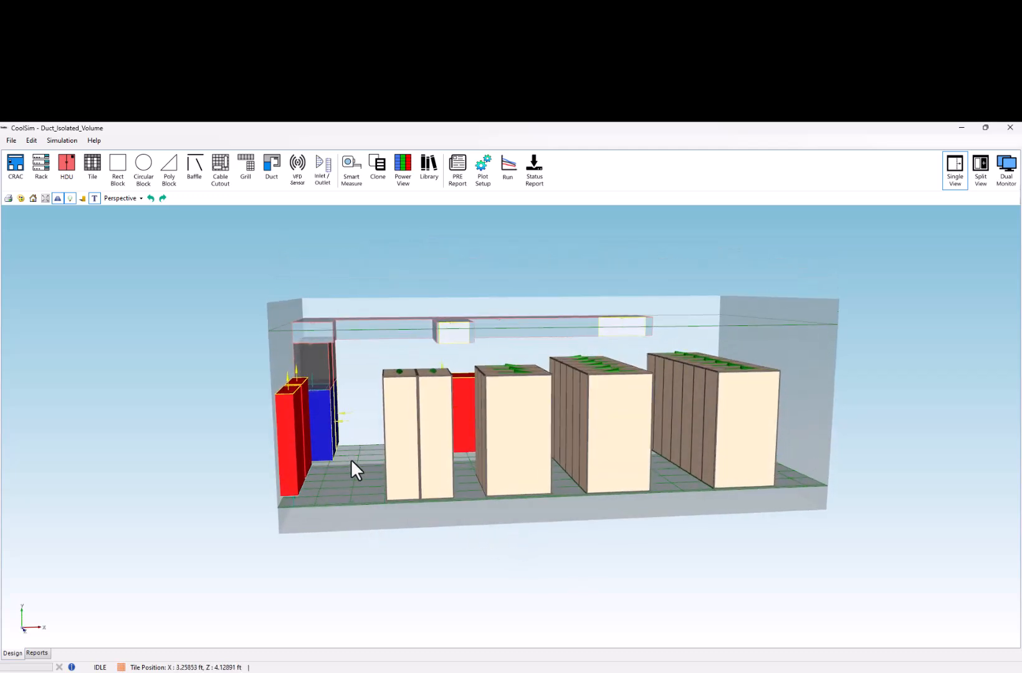
pyautogui.moveTo(355, 480); pyautogui.dragTo(370, 498, button='middle')
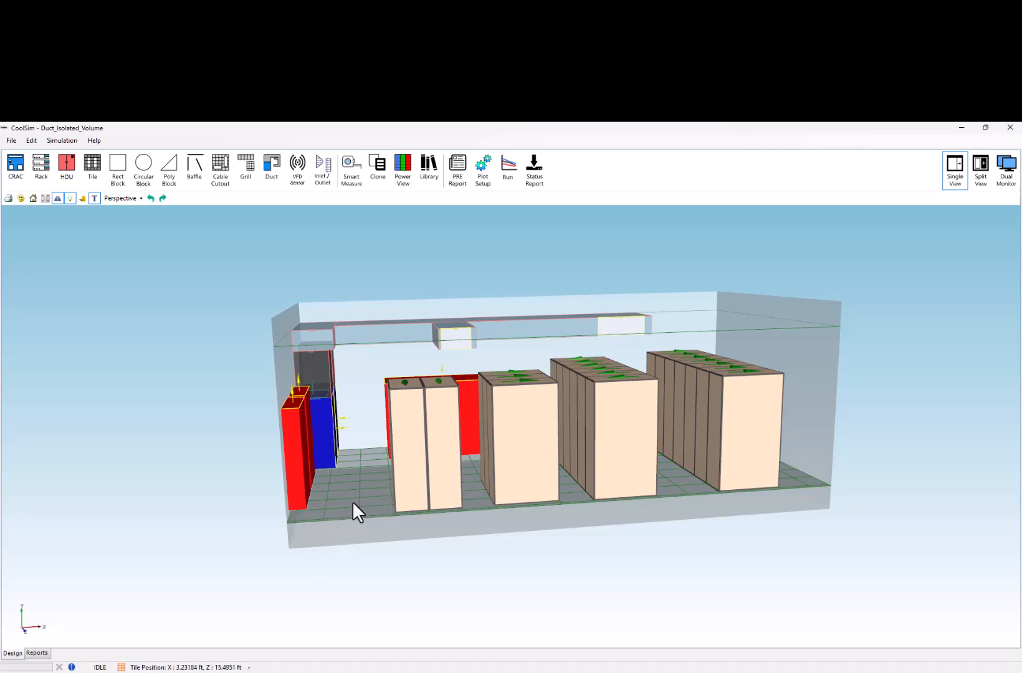
pyautogui.moveTo(548, 480); pyautogui.dragTo(377, 496, button='middle')
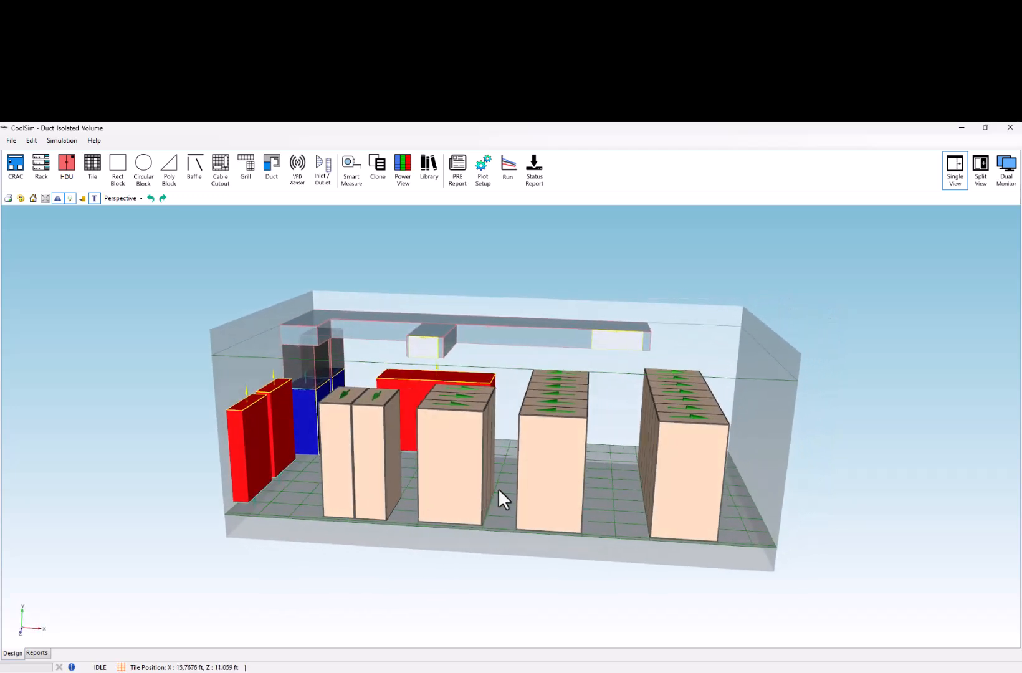
pyautogui.moveTo(517, 492); pyautogui.dragTo(481, 520, button='middle')
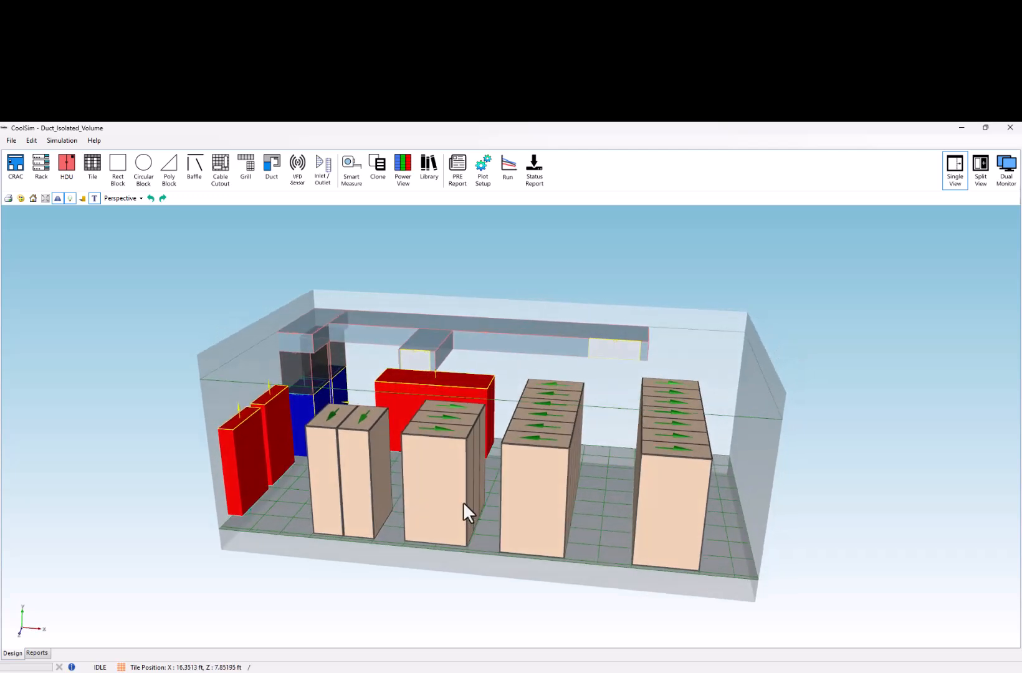
pyautogui.moveTo(463, 501); pyautogui.dragTo(511, 425, button='middle')
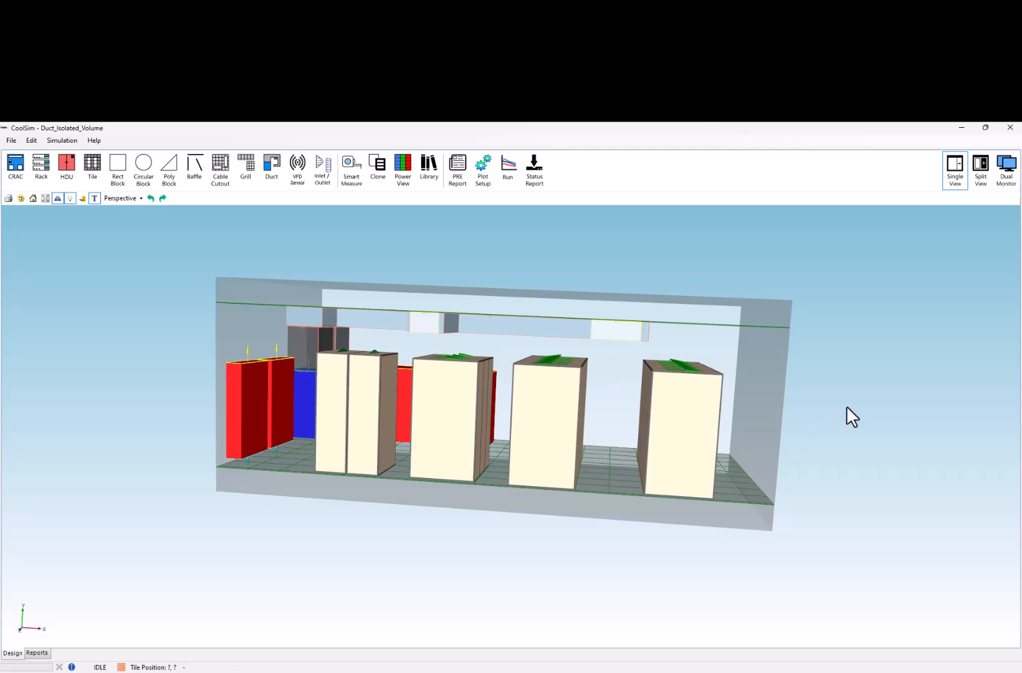
# - Review the geometry and layout settings of Room_0 in the Room Editor, then close the editor
pyautogui.rightClick(765, 402)
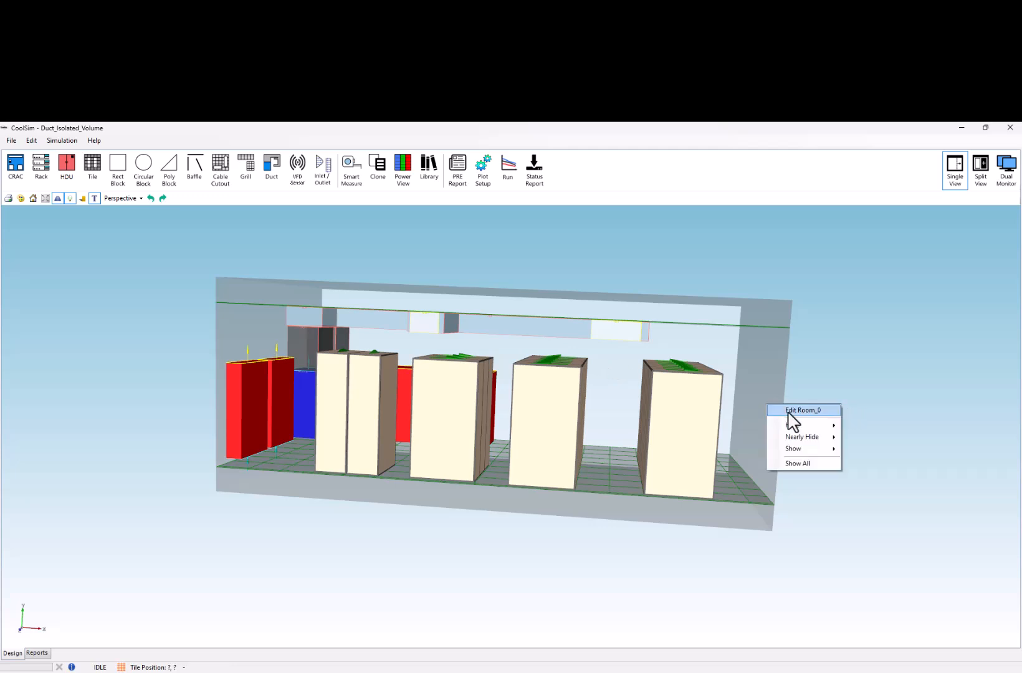
pyautogui.click(790, 411)
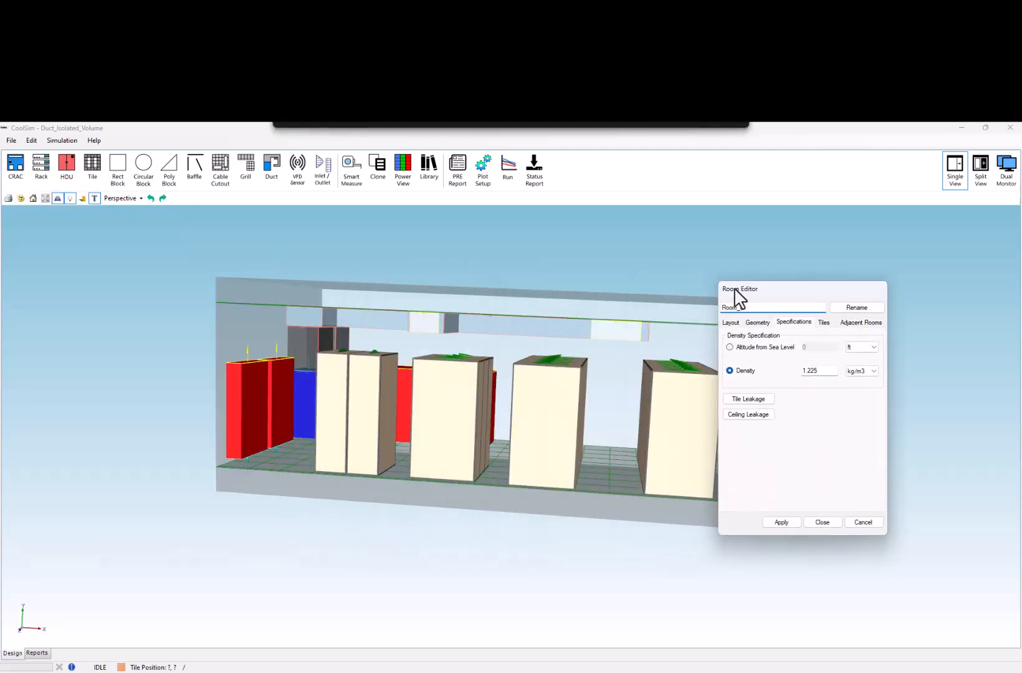
pyautogui.moveTo(732, 290); pyautogui.dragTo(762, 251)
pyautogui.click(792, 284)
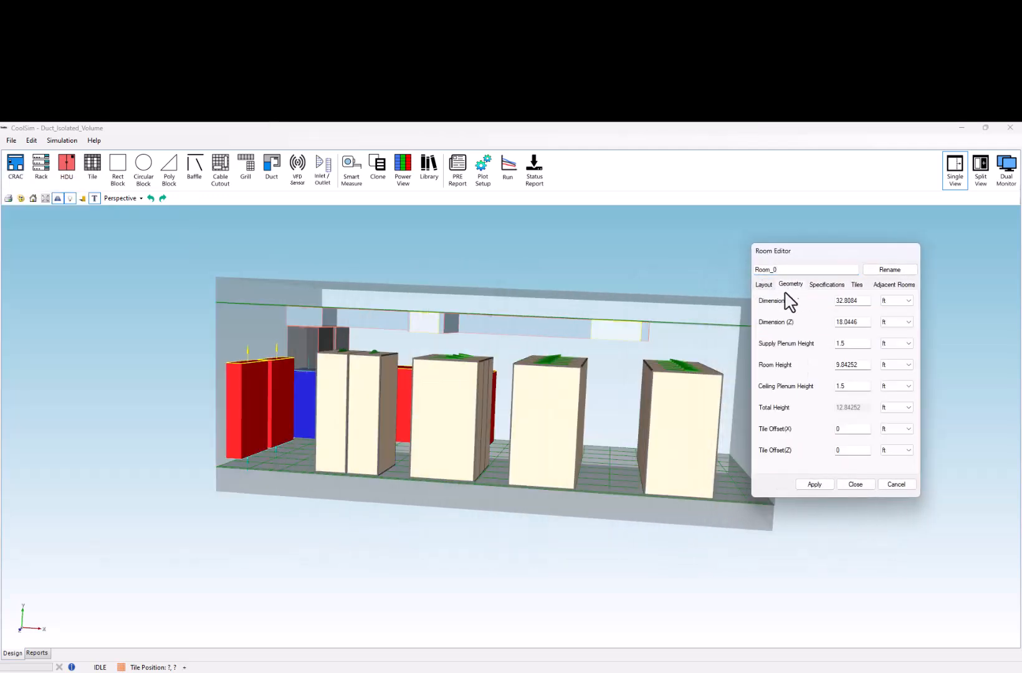
pyautogui.click(764, 285)
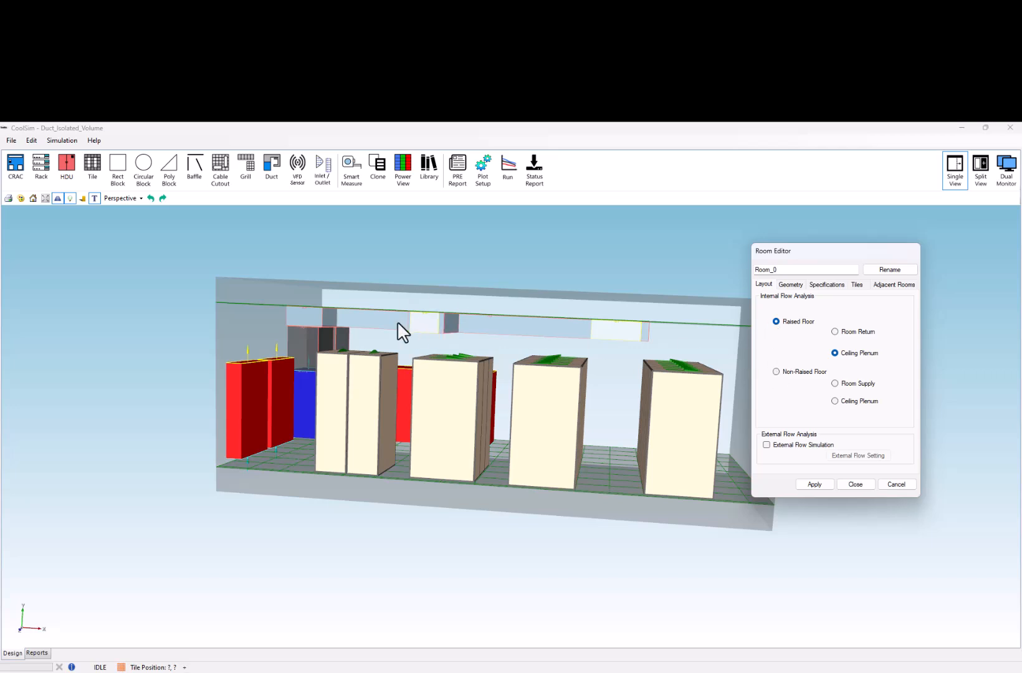
pyautogui.click(855, 484)
# - Place a cable cutout on the raised floor, in the open area between the red cooling units and the first racks
pyautogui.moveTo(739, 479); pyautogui.dragTo(607, 492)
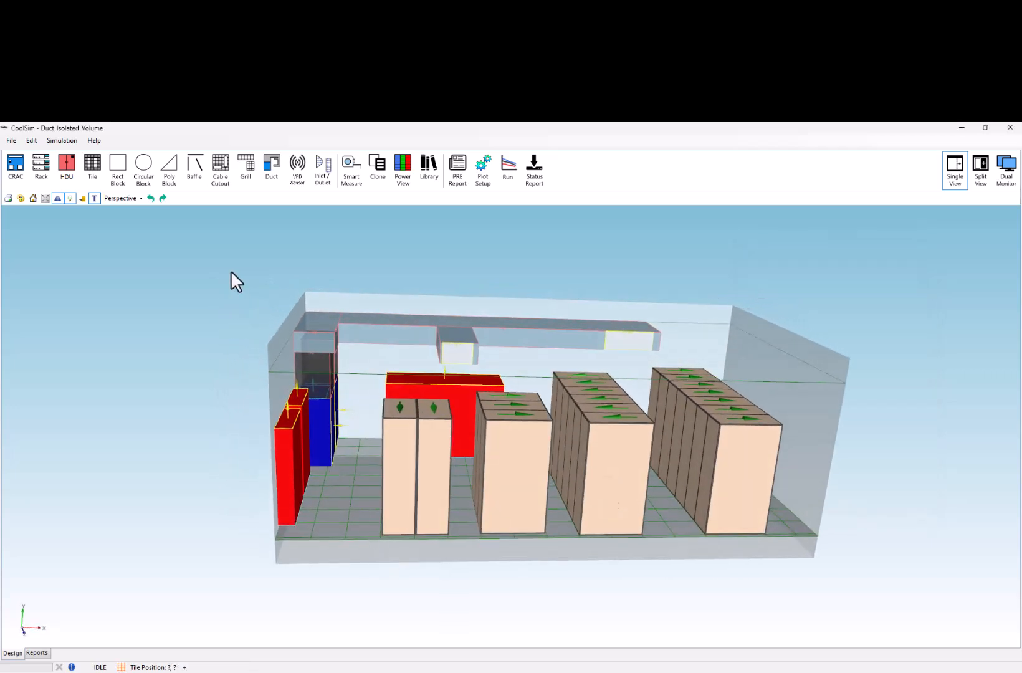
pyautogui.click(244, 167)
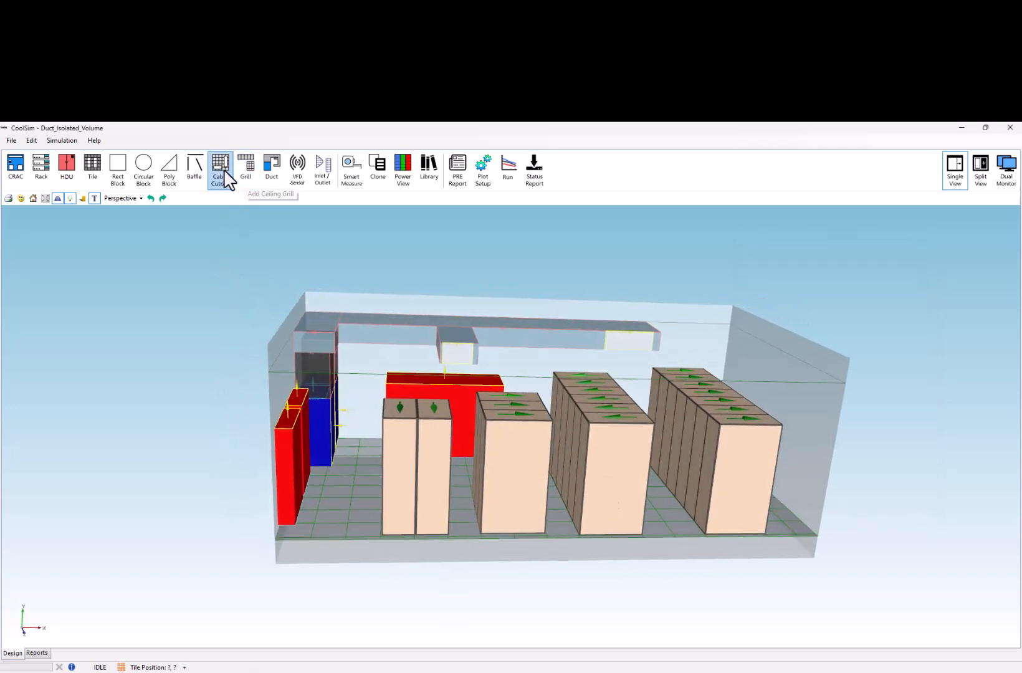
pyautogui.click(346, 523)
# - Add a ceiling grill in the rear corner beyond the duct's end and size it 1 ft by 1 ft
pyautogui.moveTo(345, 519); pyautogui.dragTo(303, 446)
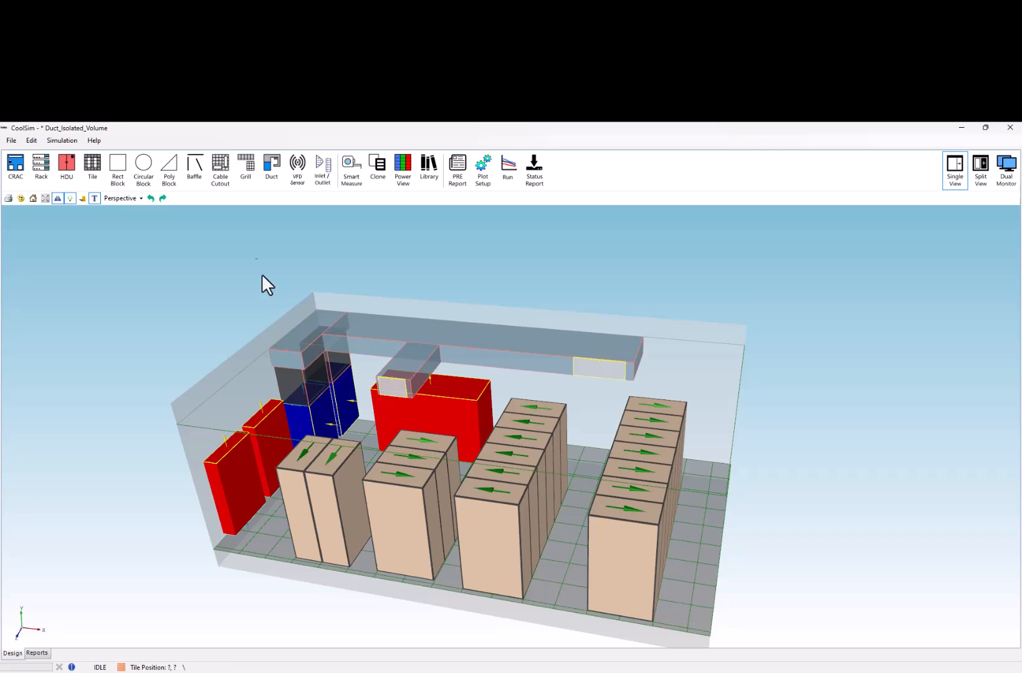
pyautogui.click(245, 166)
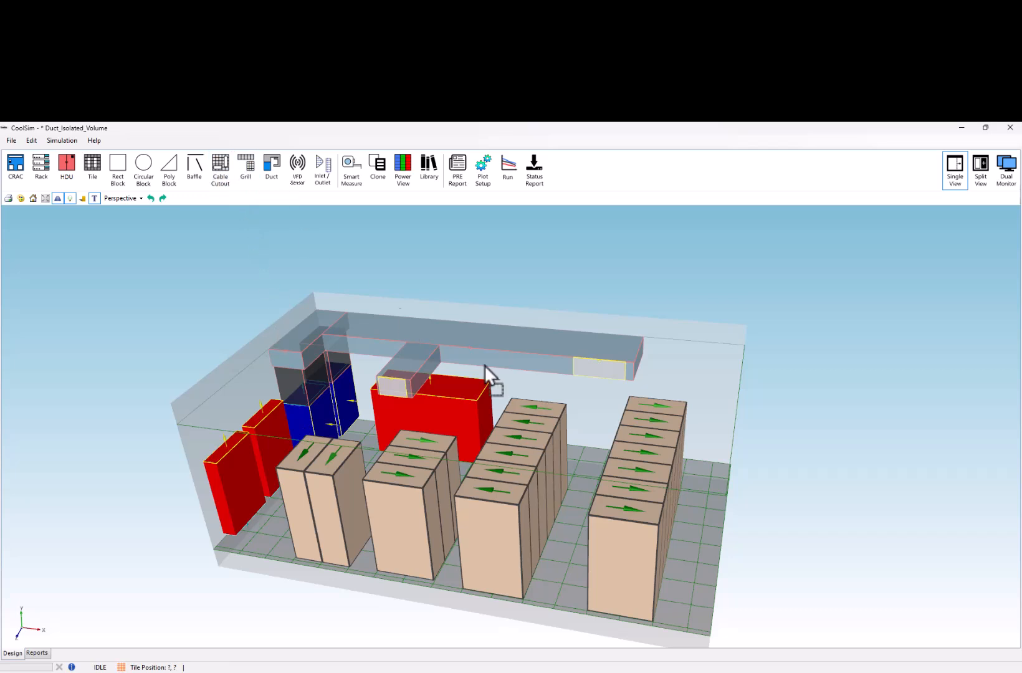
pyautogui.click(710, 460)
pyautogui.rightClick(709, 353)
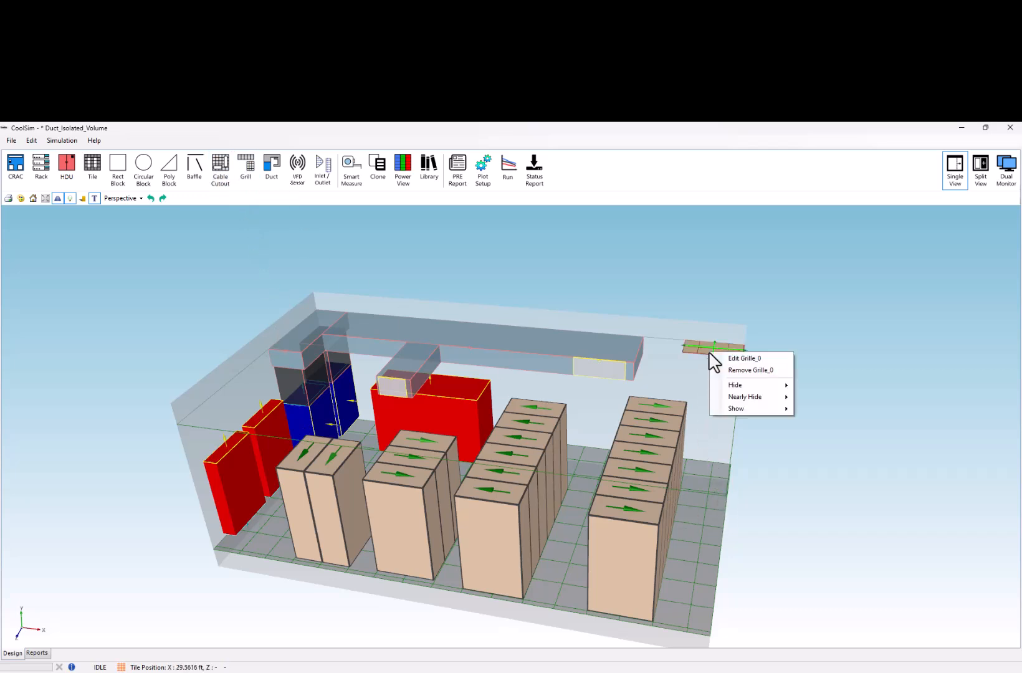
pyautogui.click(725, 358)
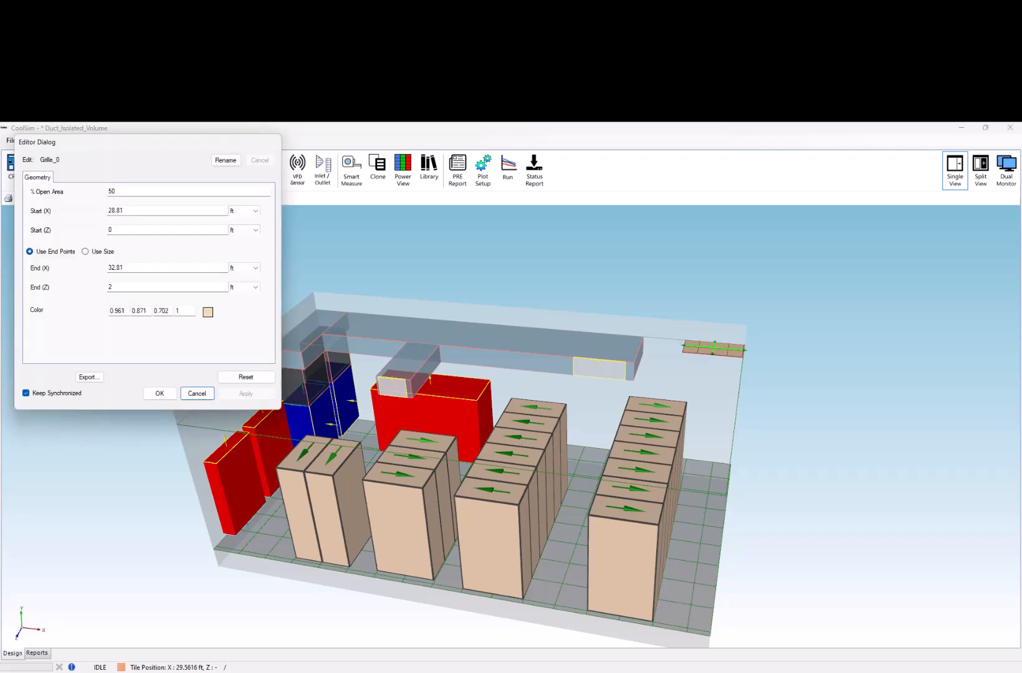
pyautogui.click(86, 251)
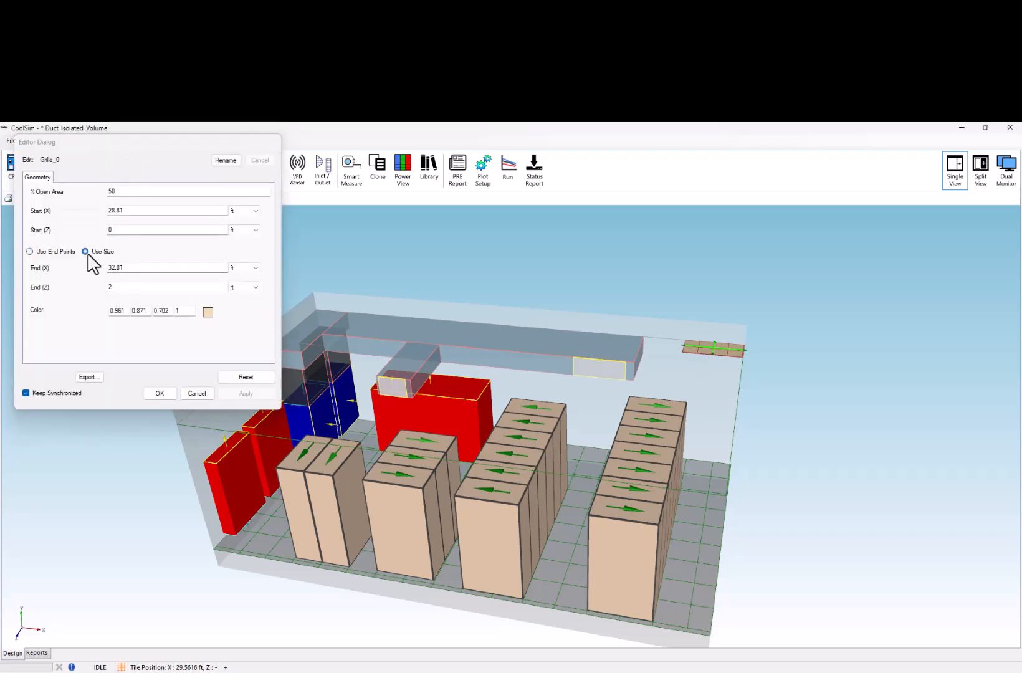
pyautogui.click(123, 271)
pyautogui.write('1')
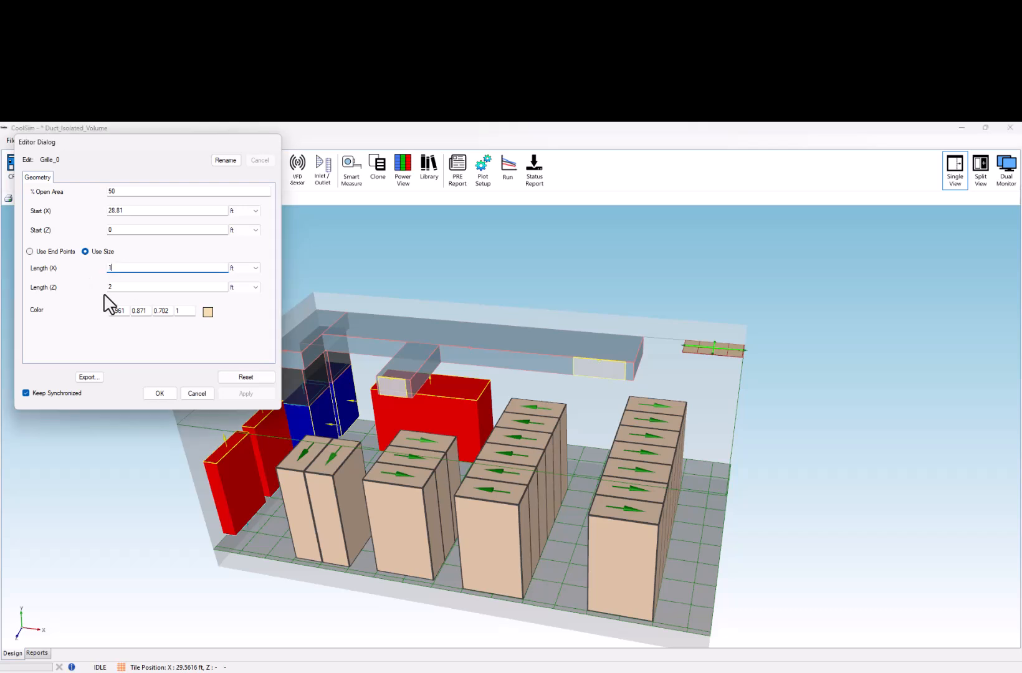
pyautogui.click(117, 287)
pyautogui.write('1')
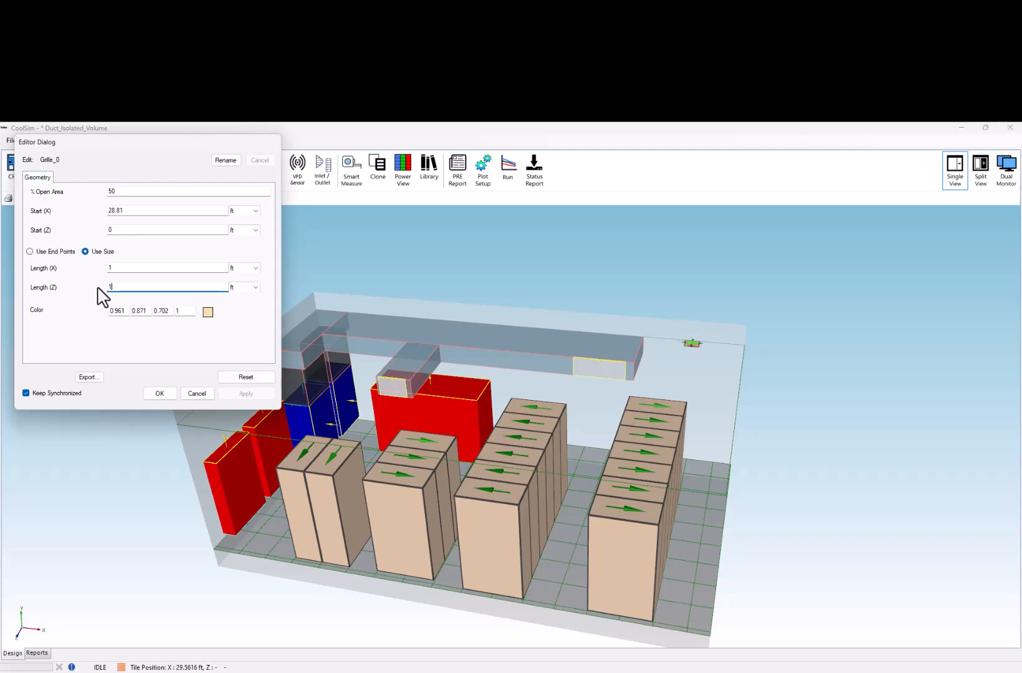
pyautogui.click(159, 394)
# - Align the red cooling unit at the rear wall to the front red cooling unit at Y-Min
pyautogui.moveTo(111, 458); pyautogui.dragTo(321, 444, button='middle')
pyautogui.moveTo(159, 430); pyautogui.dragTo(282, 443, button='middle')
pyautogui.scroll(3, 194, 431)
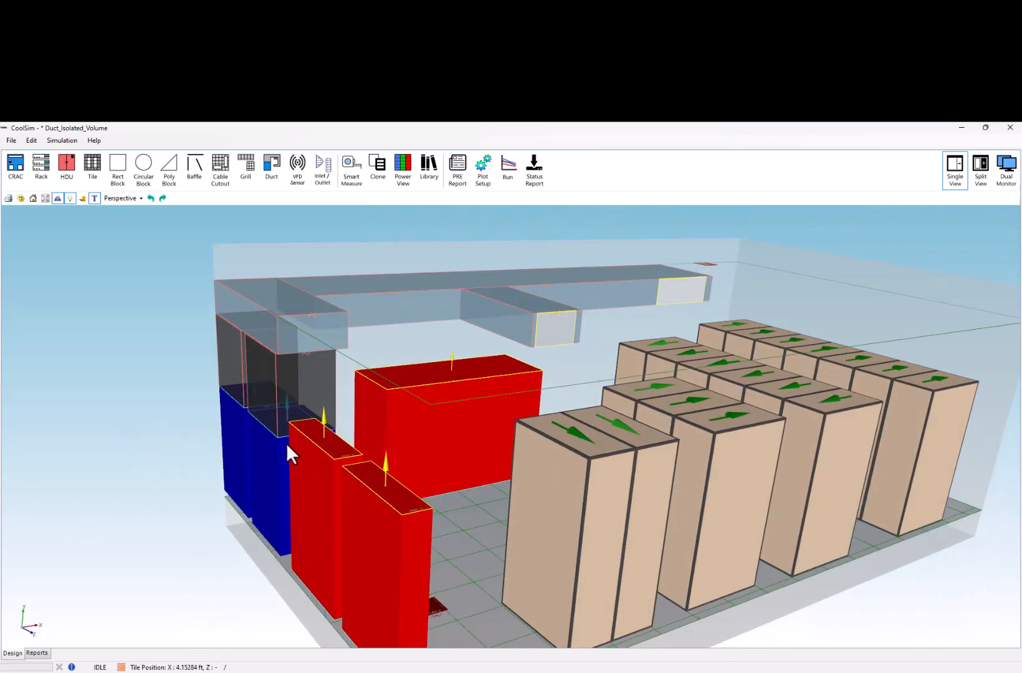
pyautogui.scroll(3, 305, 453)
pyautogui.moveTo(381, 512); pyautogui.dragTo(390, 469, button='middle')
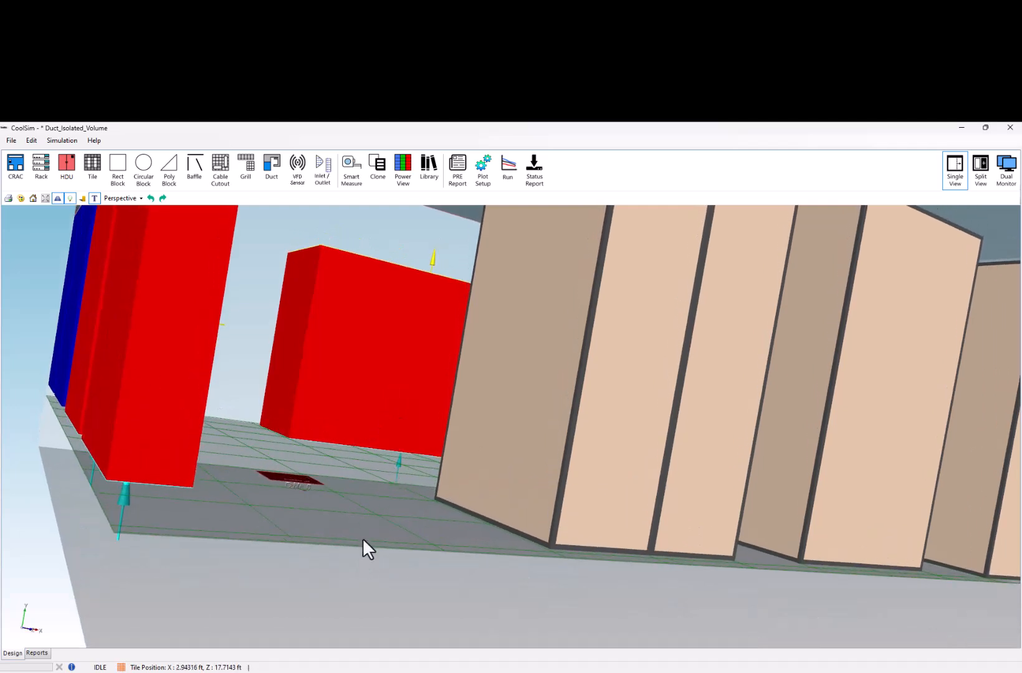
pyautogui.moveTo(363, 533); pyautogui.dragTo(347, 484, button='middle')
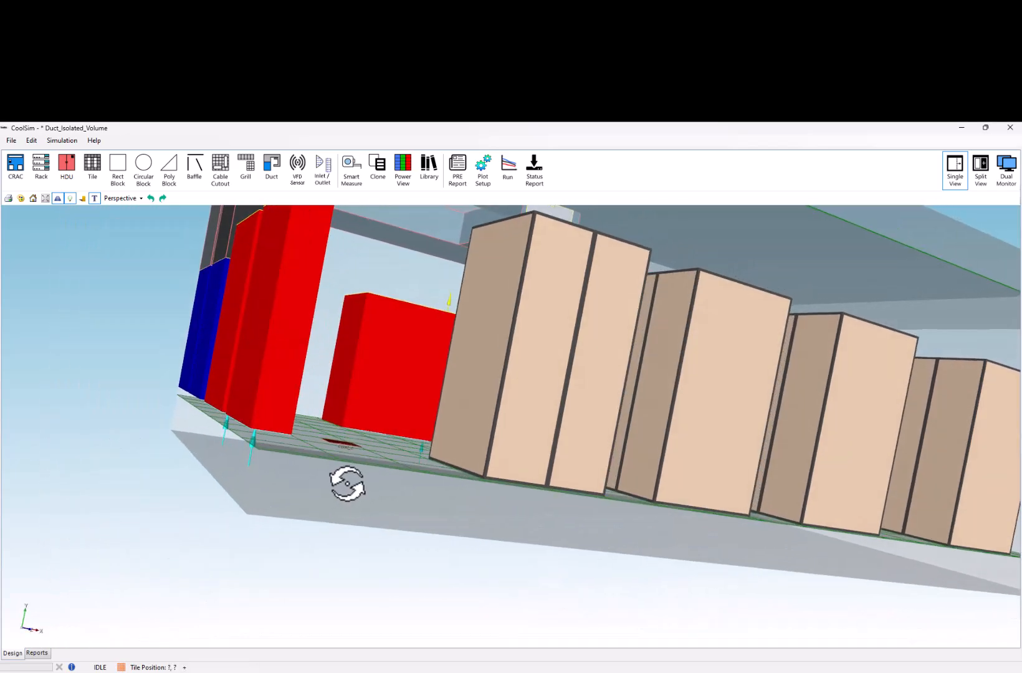
pyautogui.click(267, 413)
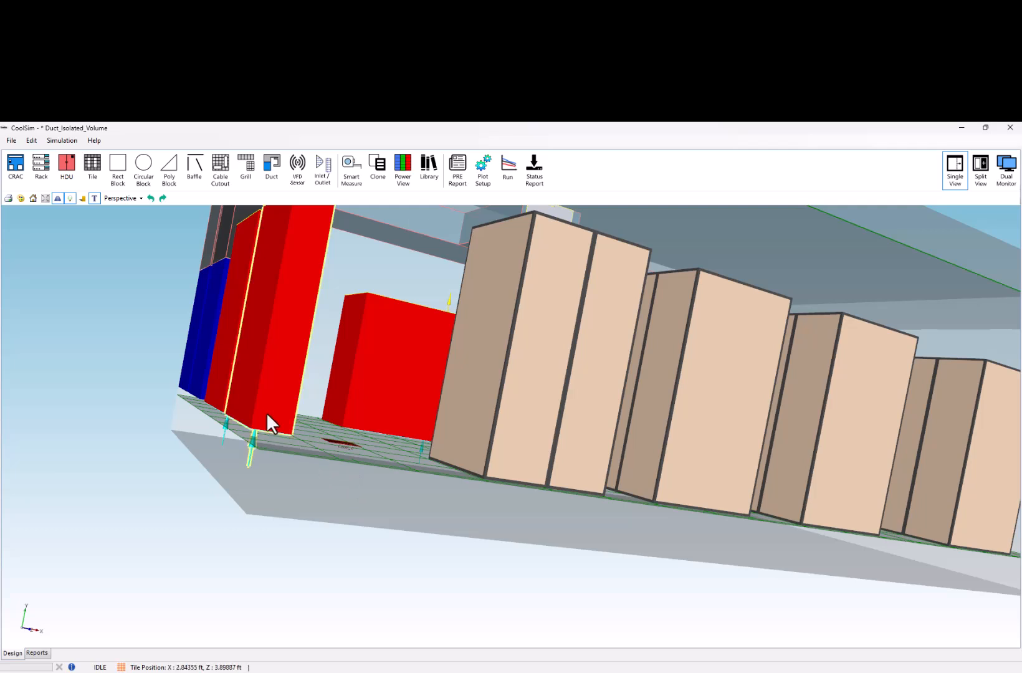
pyautogui.keyDown('ctrl'); pyautogui.click(382, 412); pyautogui.keyUp('ctrl')
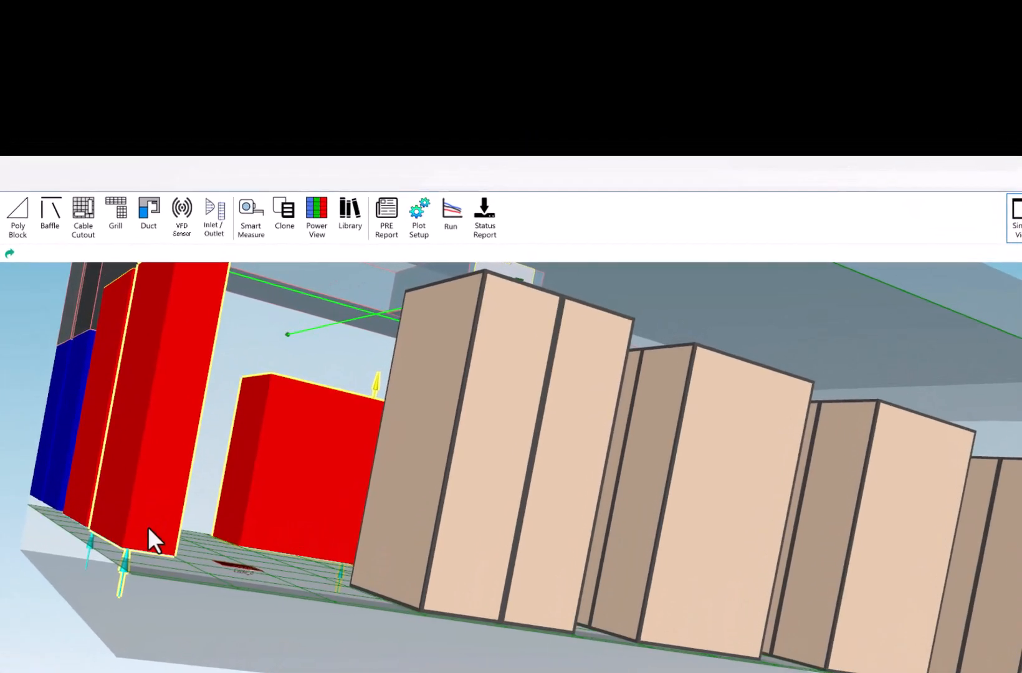
pyautogui.rightClick(271, 411)
pyautogui.moveTo(162, 551)
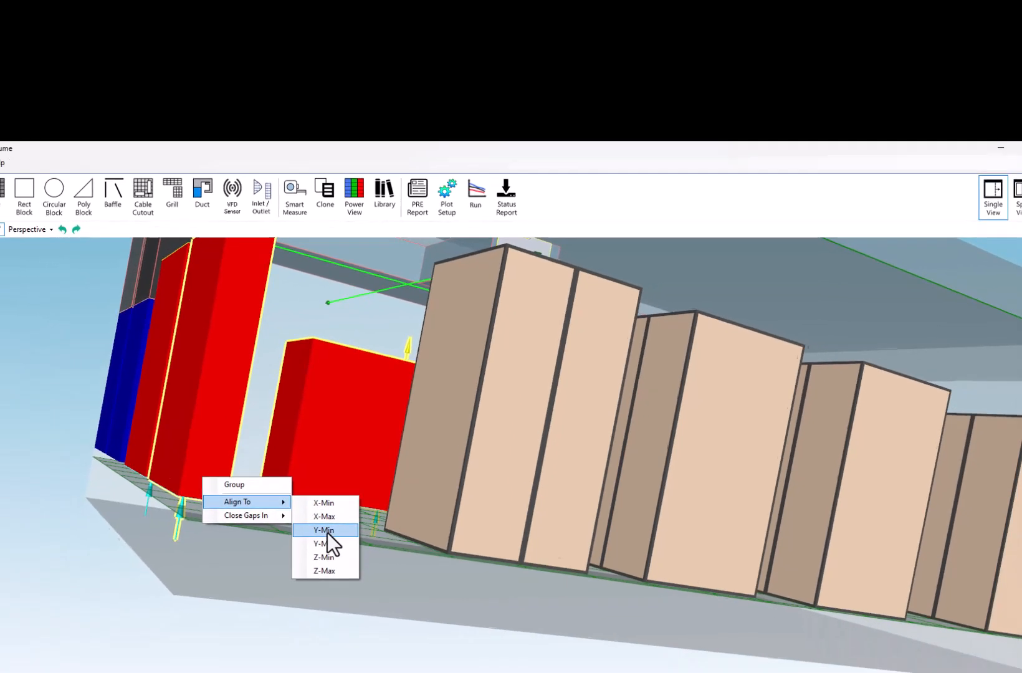
pyautogui.click(286, 586)
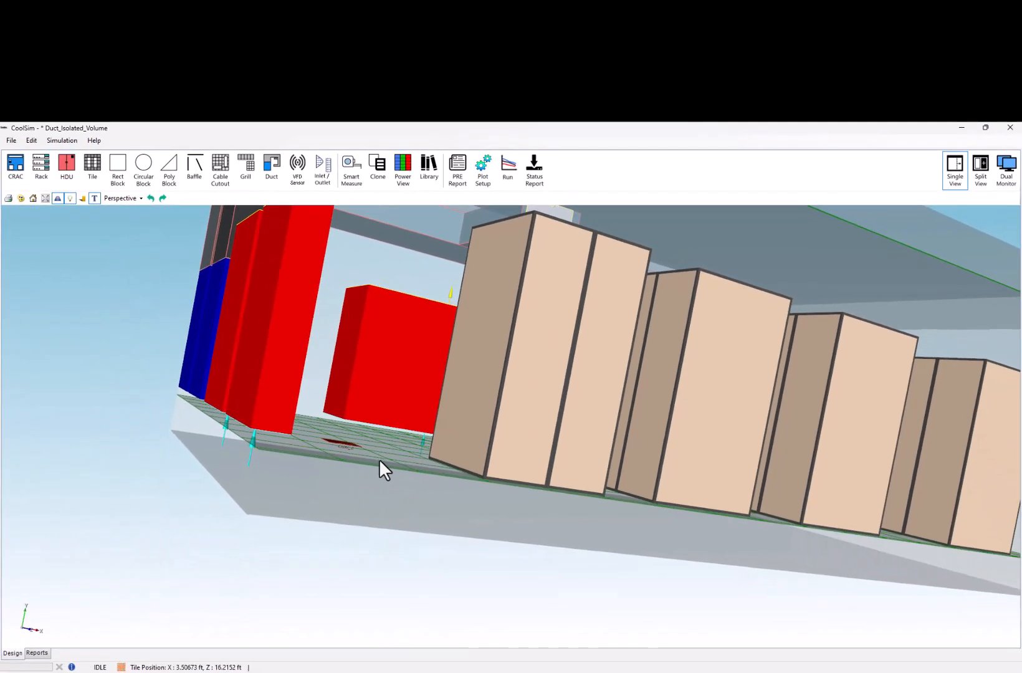
# - Inspect the room from several angles, checking the floor cutout, ceiling grill, aligned cooling units and duct outlets
pyautogui.moveTo(390, 495); pyautogui.dragTo(367, 498, button='middle')
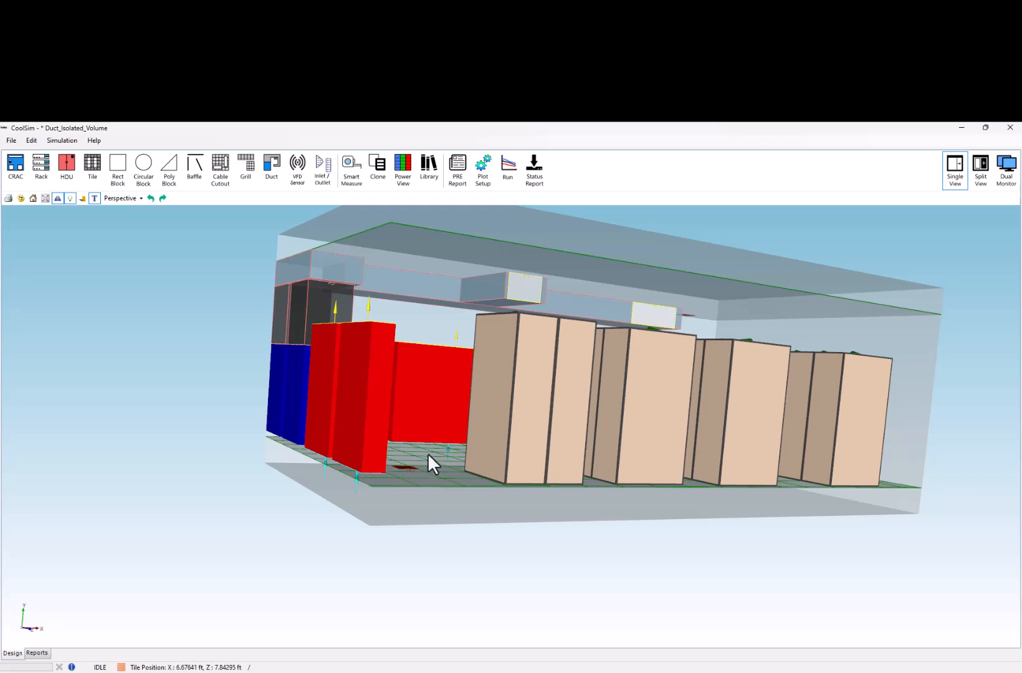
pyautogui.scroll(3, 425, 466)
pyautogui.moveTo(392, 472); pyautogui.dragTo(283, 517, button='middle')
pyautogui.scroll(-3, 287, 518)
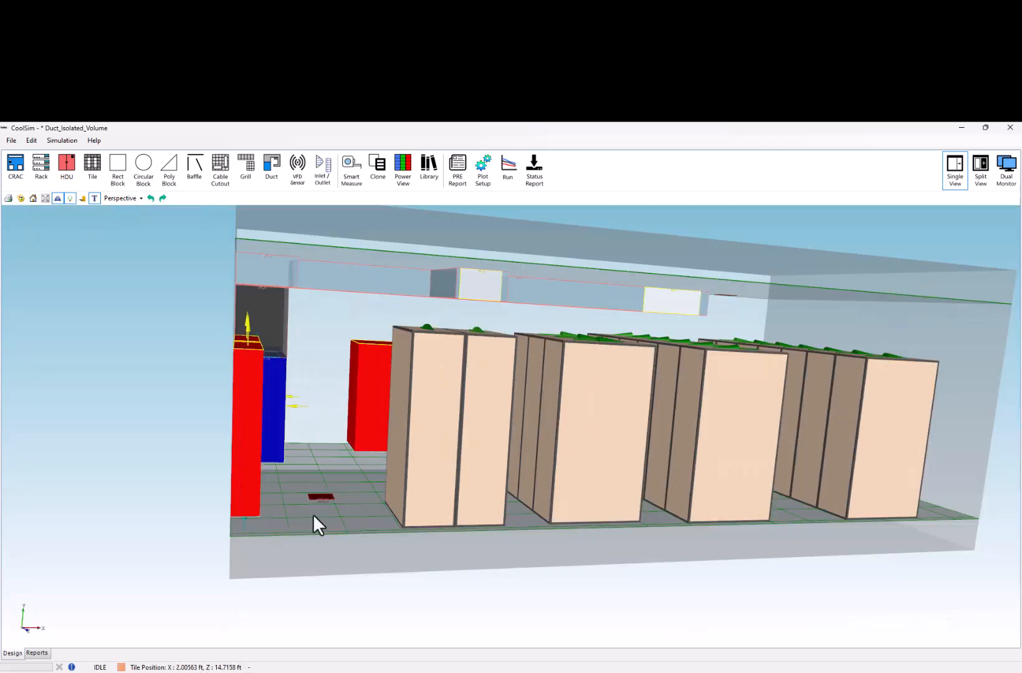
pyautogui.moveTo(393, 503); pyautogui.dragTo(277, 502, button='middle')
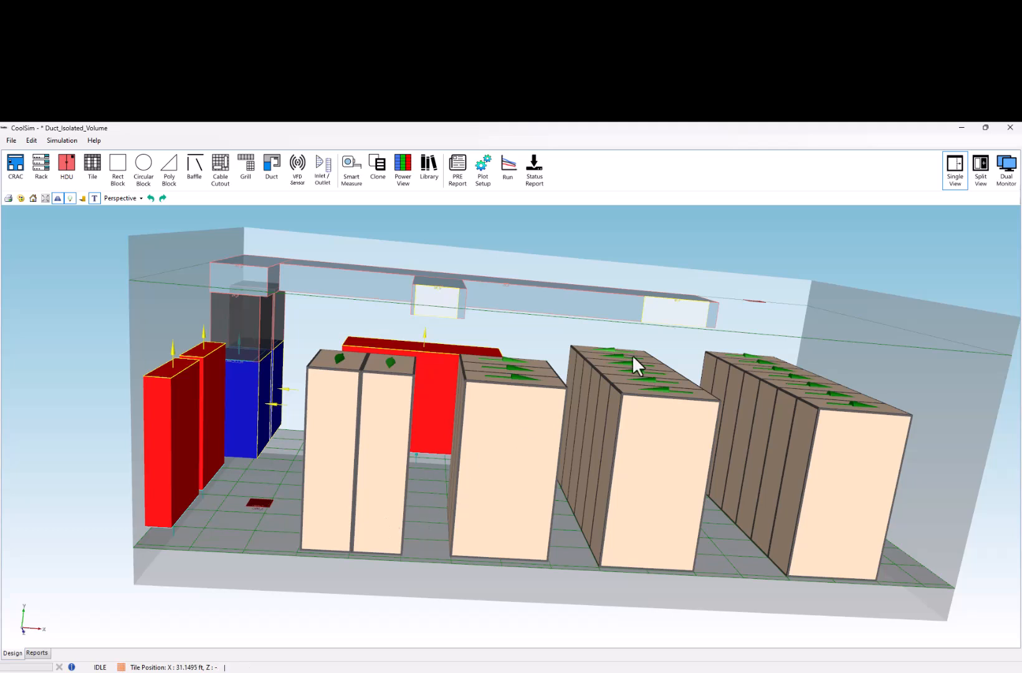
pyautogui.moveTo(752, 315); pyautogui.dragTo(590, 418, button='middle')
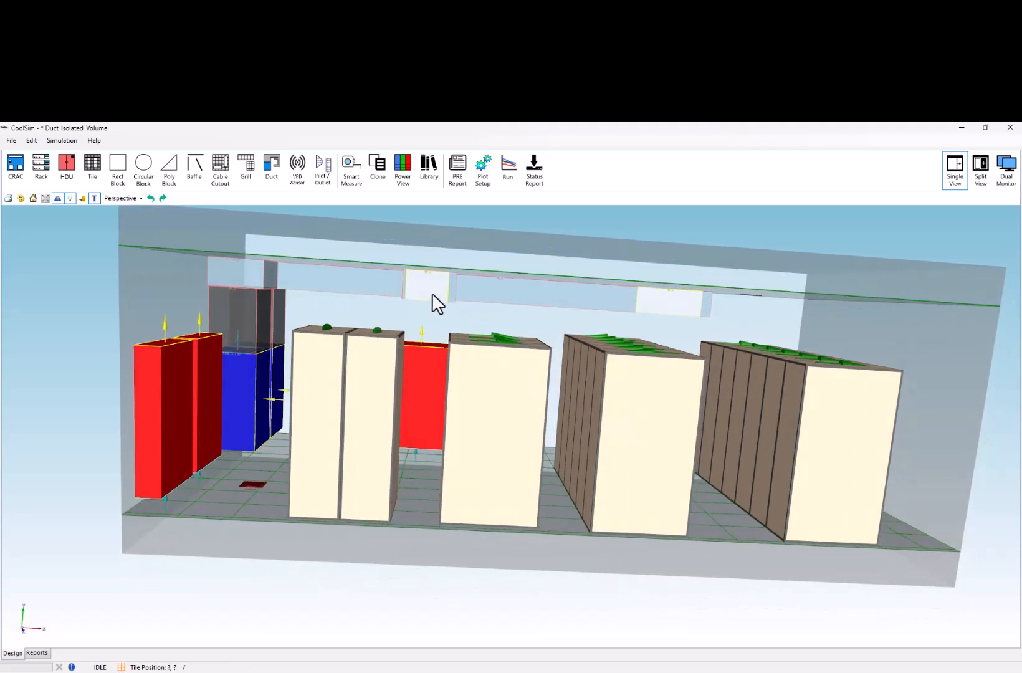
pyautogui.moveTo(468, 338); pyautogui.dragTo(445, 365, button='middle')
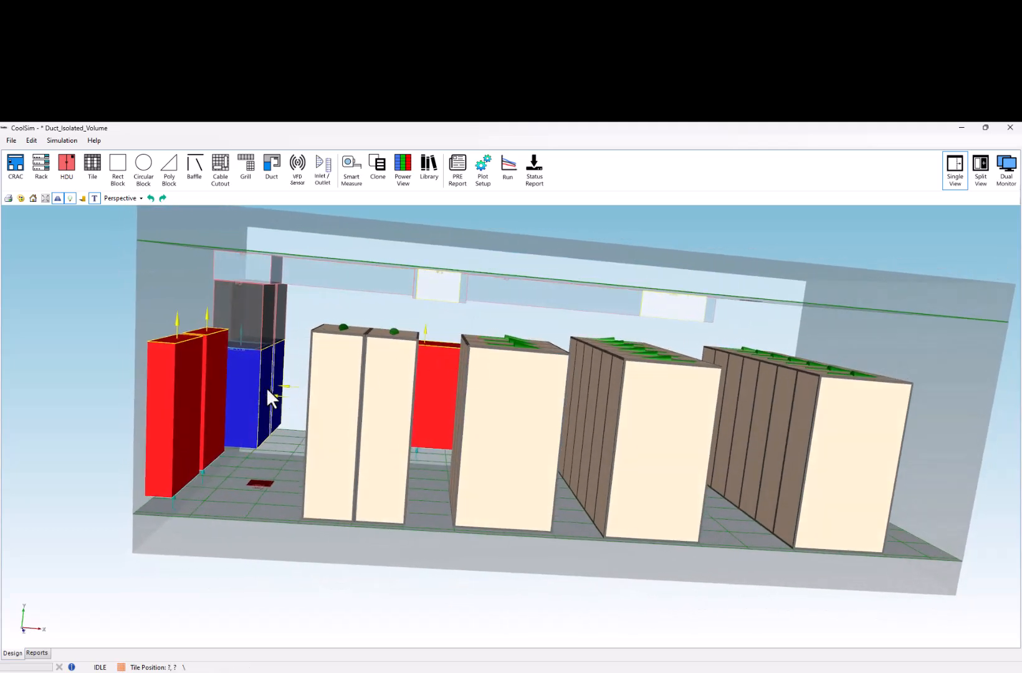
pyautogui.moveTo(243, 330); pyautogui.dragTo(243, 389, button='middle')
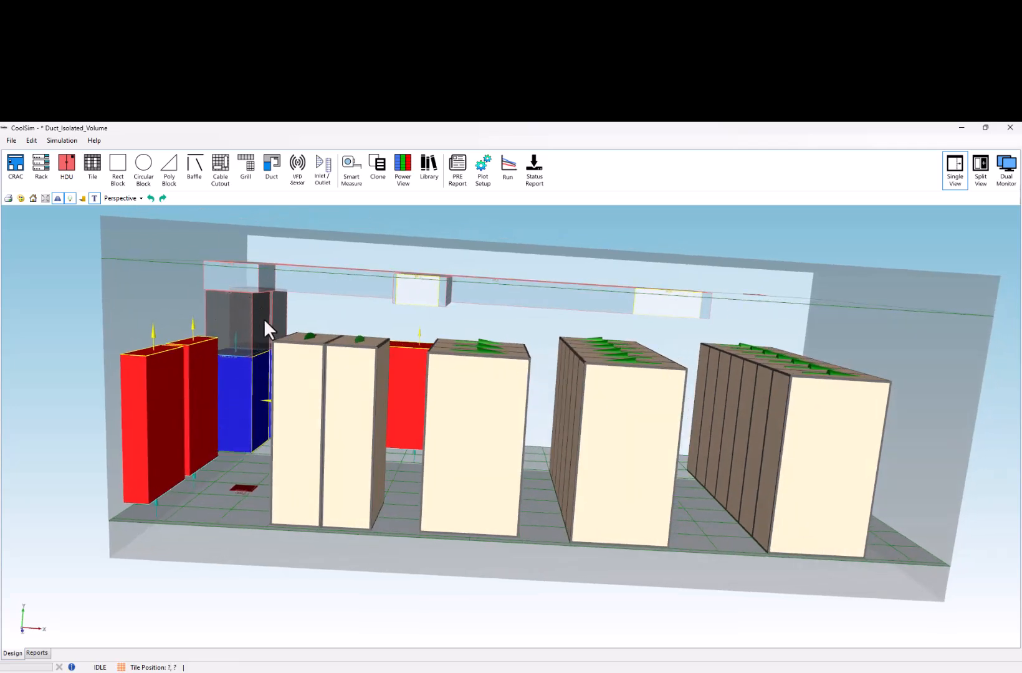